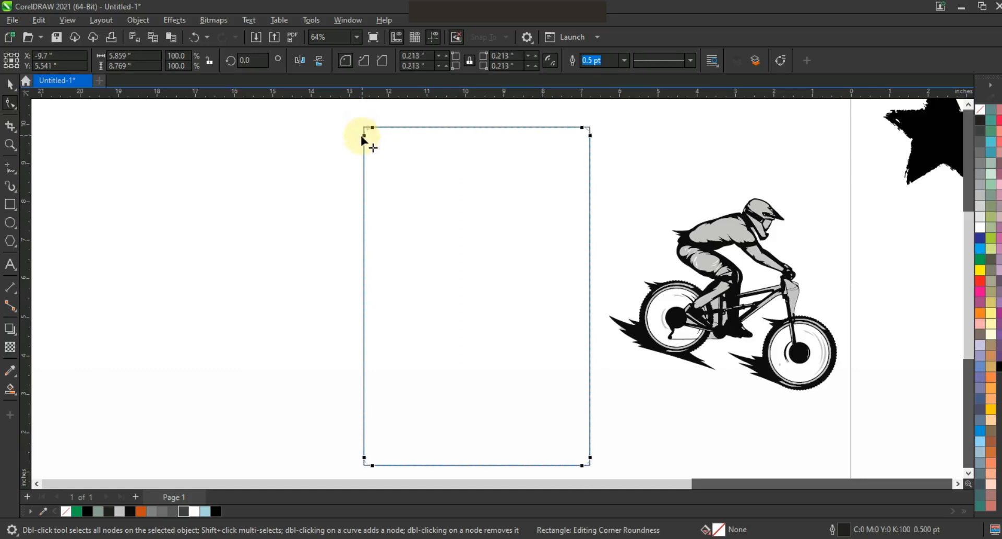
# Step: Round the four corners of the tall rectangle
pyautogui.moveTo(360, 138); pyautogui.dragTo(365, 138)
pyautogui.click(10, 84)
pyautogui.click(162, 272)
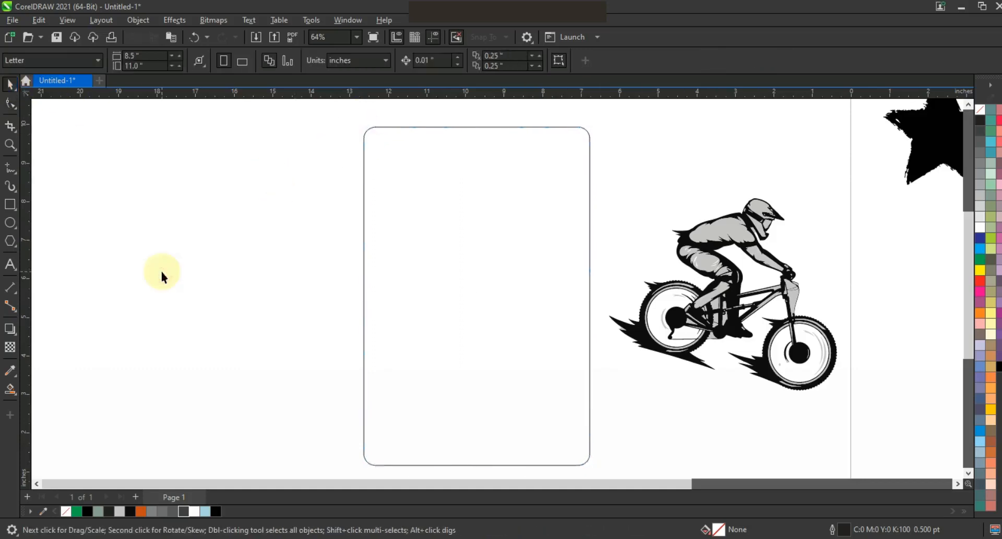
# Step: Duplicate the cyclist's black line art beside the empty side of the rounded rectangle and break the copy apart
pyautogui.moveTo(694, 358); pyautogui.dragTo(198, 362)
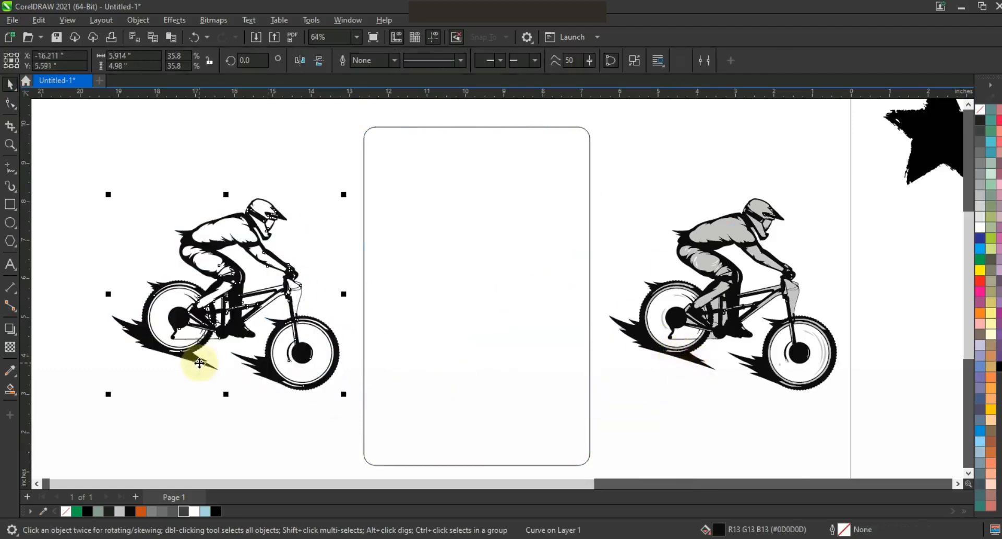
pyautogui.click(634, 61)
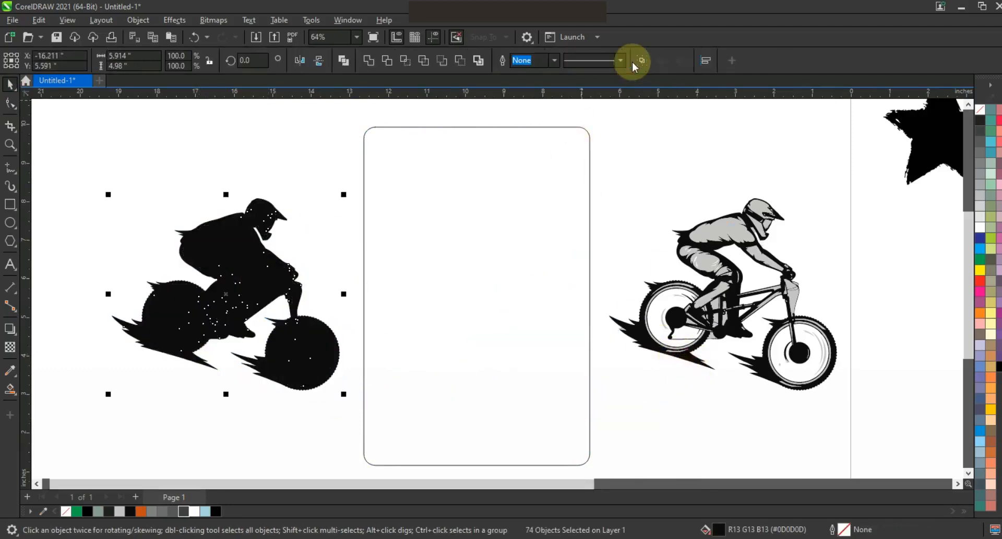
pyautogui.click(253, 276)
# Step: Arrange rotated pieces and copies of the black silhouette along the rounded rectangle's edges so their jagged tips stick out
pyautogui.moveTo(347, 205); pyautogui.dragTo(295, 336)
pyautogui.moveTo(159, 261); pyautogui.dragTo(398, 303)
pyautogui.click(458, 239)
pyautogui.click(493, 200)
pyautogui.moveTo(555, 108); pyautogui.dragTo(531, 285)
pyautogui.click(536, 154)
pyautogui.moveTo(570, 134)
pyautogui.mouseDown()
pyautogui.moveTo(512, 163)
pyautogui.moveTo(558, 138)
pyautogui.mouseUp()
pyautogui.moveTo(557, 138); pyautogui.dragTo(571, 329)
pyautogui.moveTo(613, 389); pyautogui.dragTo(606, 390)
pyautogui.moveTo(559, 357); pyautogui.dragTo(564, 357)
pyautogui.click(327, 117)
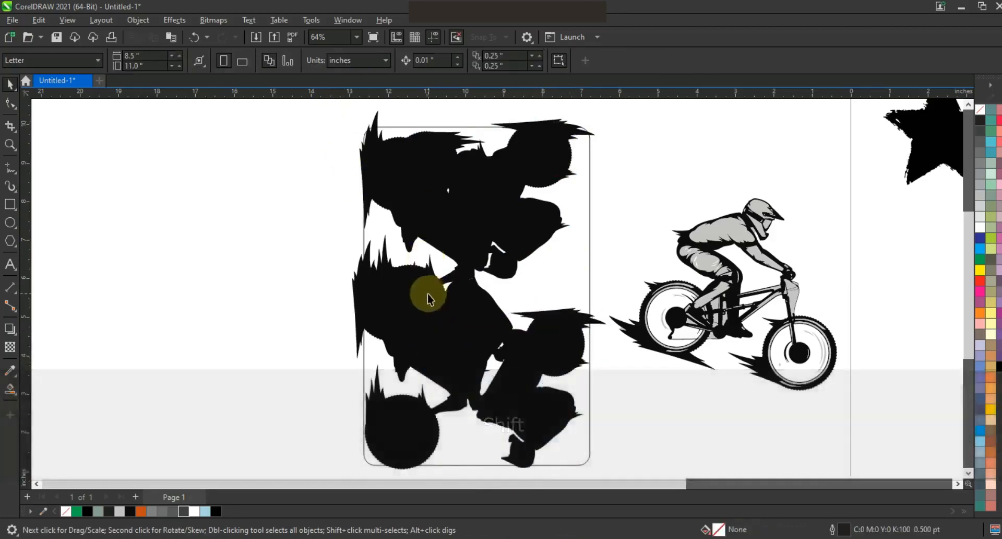
# Step: Weld the black silhouette pieces and the rounded rectangle into one shape with jagged edges
pyautogui.press('F3')
pyautogui.moveTo(517, 418); pyautogui.dragTo(522, 418)
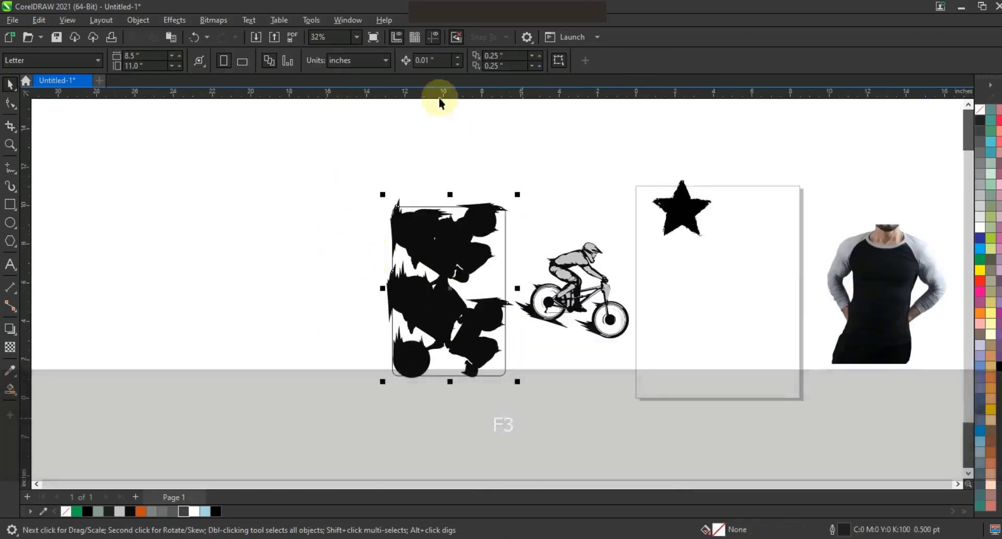
pyautogui.click(368, 62)
pyautogui.click(331, 246)
pyautogui.click(448, 298)
pyautogui.hotkey('shift', 'F2')
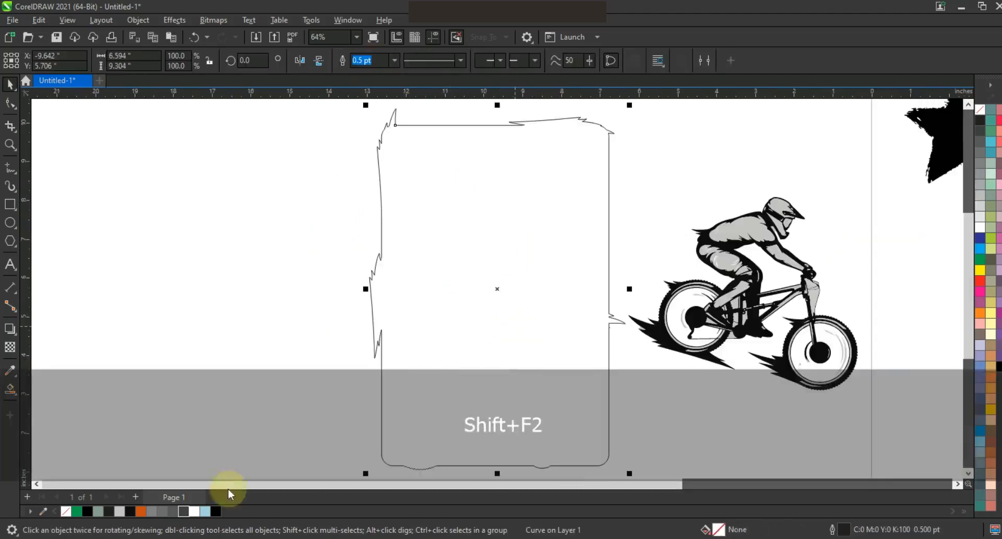
# Step: Remove the welded shape's outline and fill it with dark gray R32 G32 B32
pyautogui.click(175, 511)
pyautogui.click(206, 375)
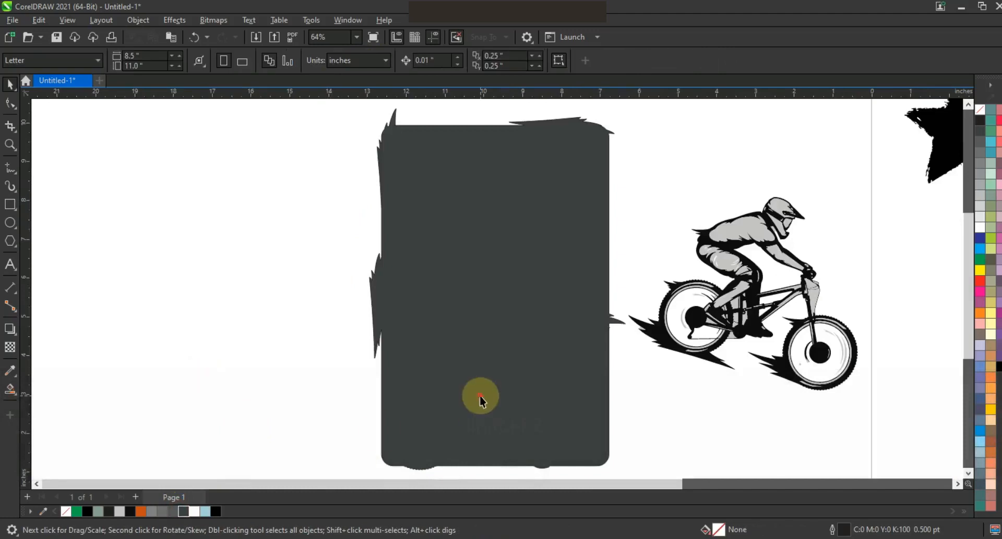
pyautogui.click(466, 397)
pyautogui.rightClick(981, 116)
pyautogui.click(673, 167)
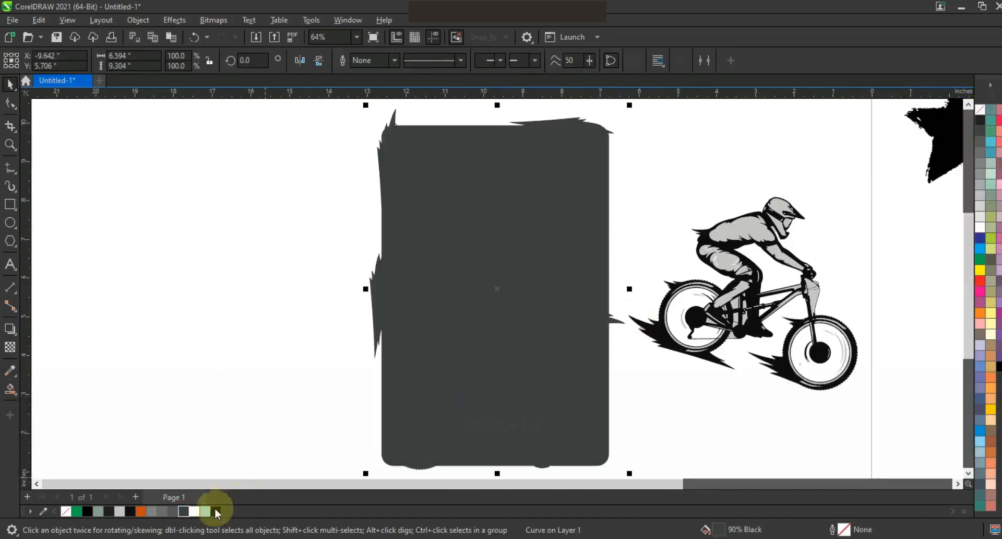
pyautogui.click(129, 511)
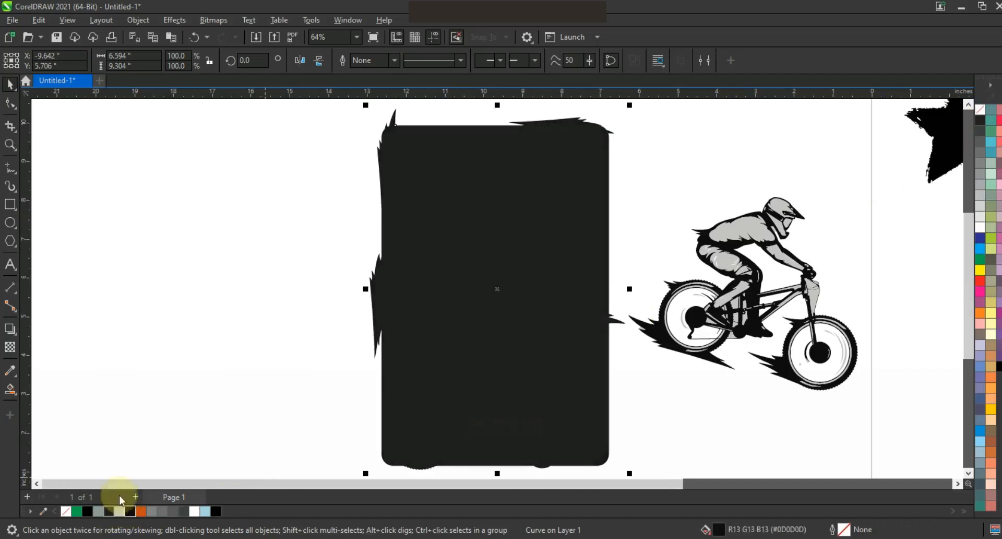
pyautogui.click(319, 424)
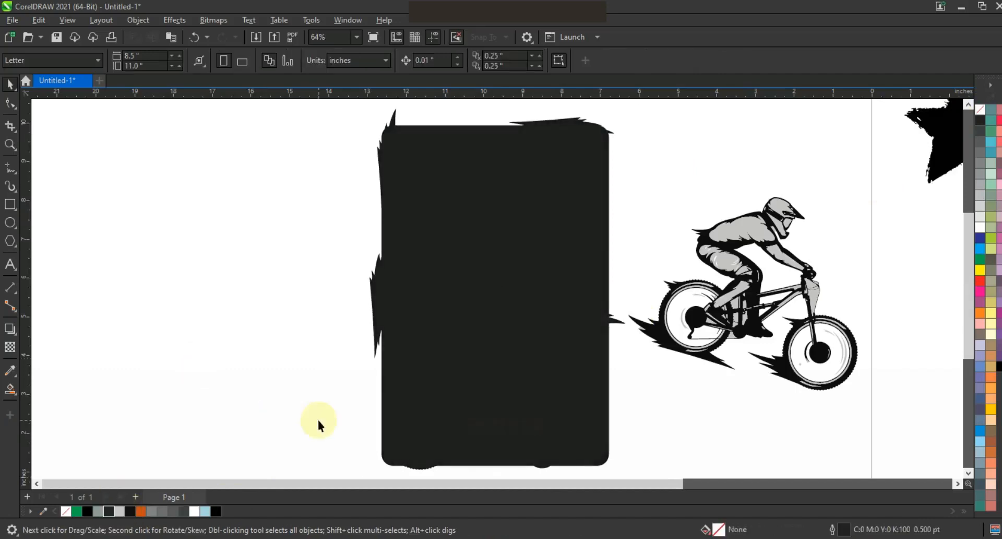
# Step: Place an enlarged copy of the grunge star, about 5.46 × 5.25 inches, on the dark shape with an 80% Black fill
pyautogui.moveTo(931, 172); pyautogui.dragTo(483, 311)
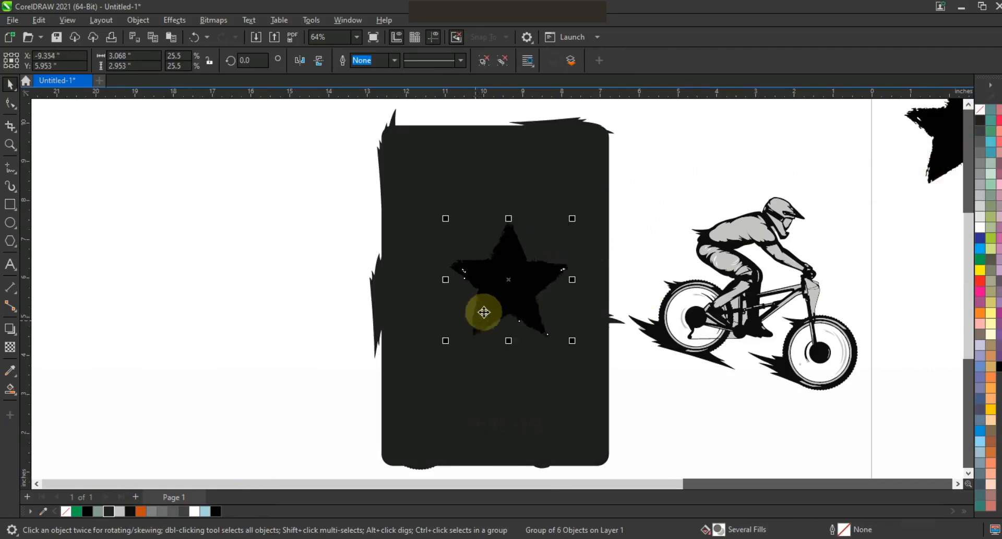
pyautogui.click(170, 511)
pyautogui.moveTo(448, 223); pyautogui.dragTo(396, 173)
pyautogui.hotkey('ctrl', 'z')
pyautogui.moveTo(504, 287); pyautogui.dragTo(490, 286)
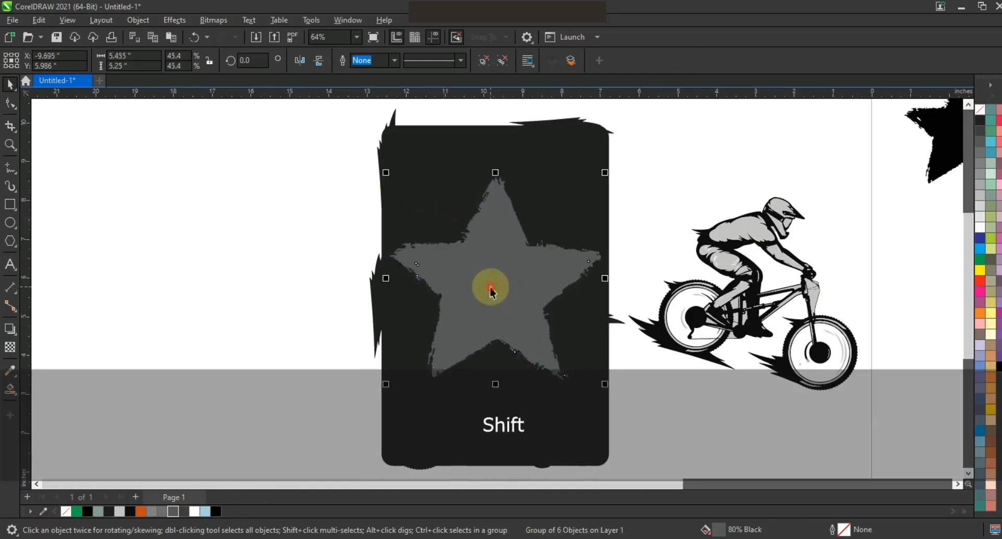
# Step: Enlarge the gray star to about 70.2% scale and rotate it to about 8 degrees over the dark shape
pyautogui.moveTo(606, 175); pyautogui.dragTo(668, 133)
pyautogui.moveTo(564, 311); pyautogui.dragTo(563, 314)
pyautogui.moveTo(666, 152); pyautogui.dragTo(655, 134)
pyautogui.moveTo(555, 272); pyautogui.dragTo(555, 264)
pyautogui.click(549, 282)
pyautogui.moveTo(659, 137); pyautogui.dragTo(653, 134)
pyautogui.click(564, 266)
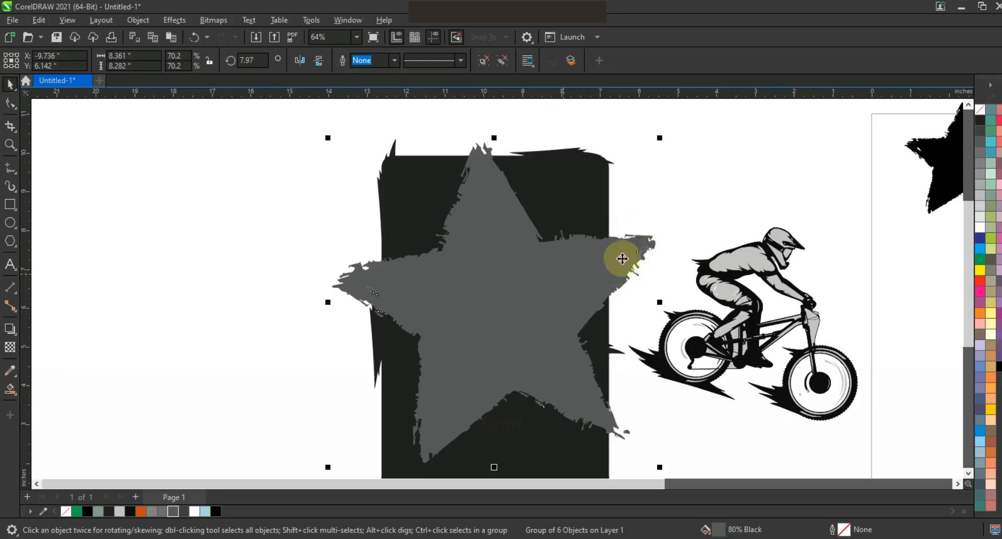
# Step: Create a copy of the gray star rotated to about 3.5 degrees, filled black and placed behind the gray one
pyautogui.click(621, 258)
pyautogui.moveTo(667, 148); pyautogui.dragTo(670, 151)
pyautogui.moveTo(130, 516); pyautogui.dragTo(214, 518)
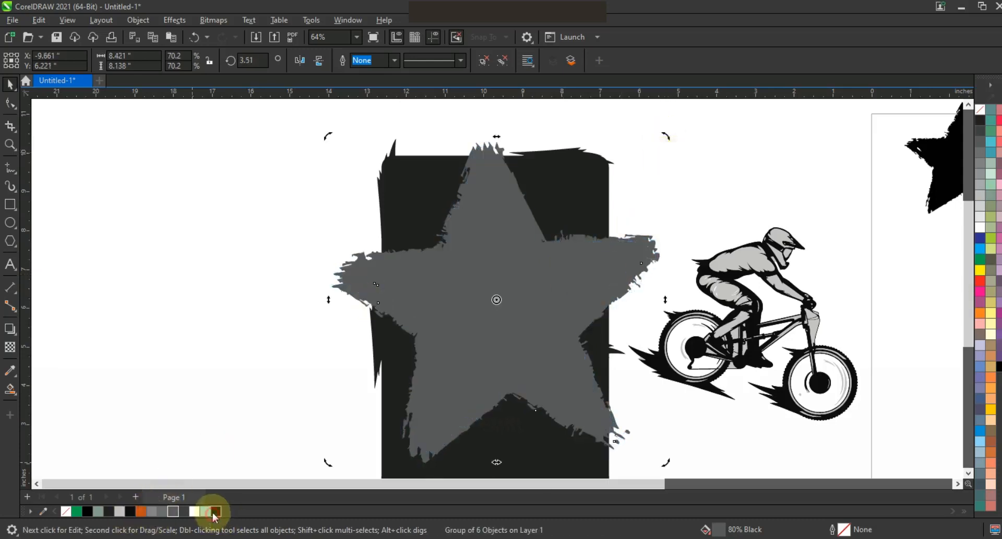
pyautogui.click(214, 517)
pyautogui.hotkey('ctrl', 'pagedown')
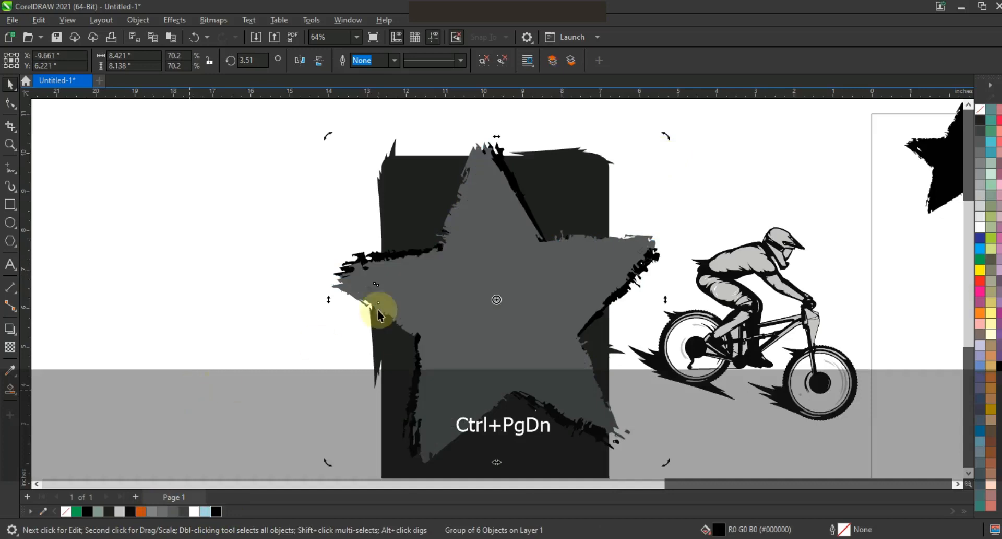
# Step: Move the gray and black stars together slightly downward
pyautogui.keyDown('shift'); pyautogui.click(630, 255); pyautogui.keyUp('shift')
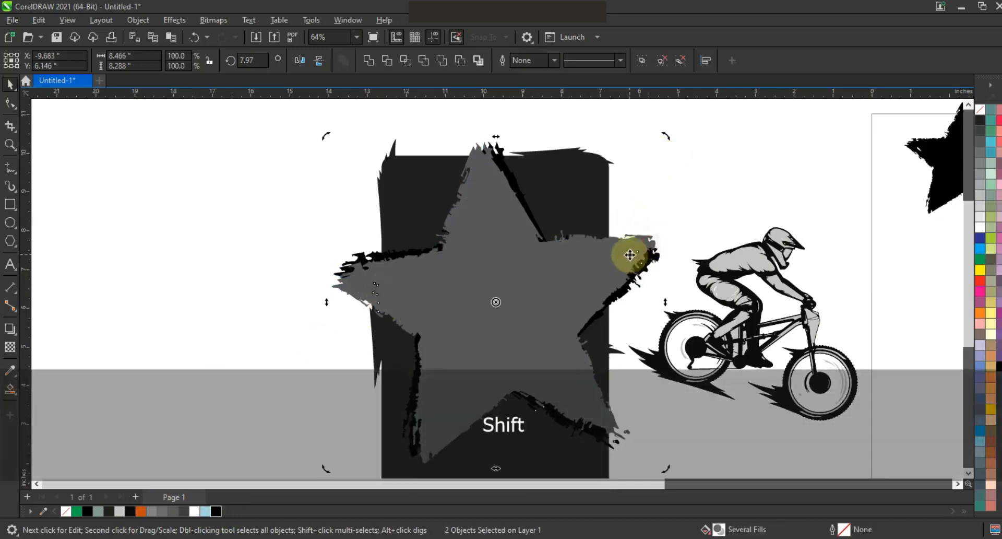
pyautogui.moveTo(630, 258); pyautogui.dragTo(629, 261)
pyautogui.click(675, 408)
# Step: Create a copy of the black star rotated to about 2.2 degrees, filled orange #C84B15 and placed behind the black one
pyautogui.click(603, 448)
pyautogui.click(600, 441)
pyautogui.moveTo(669, 142); pyautogui.dragTo(671, 140)
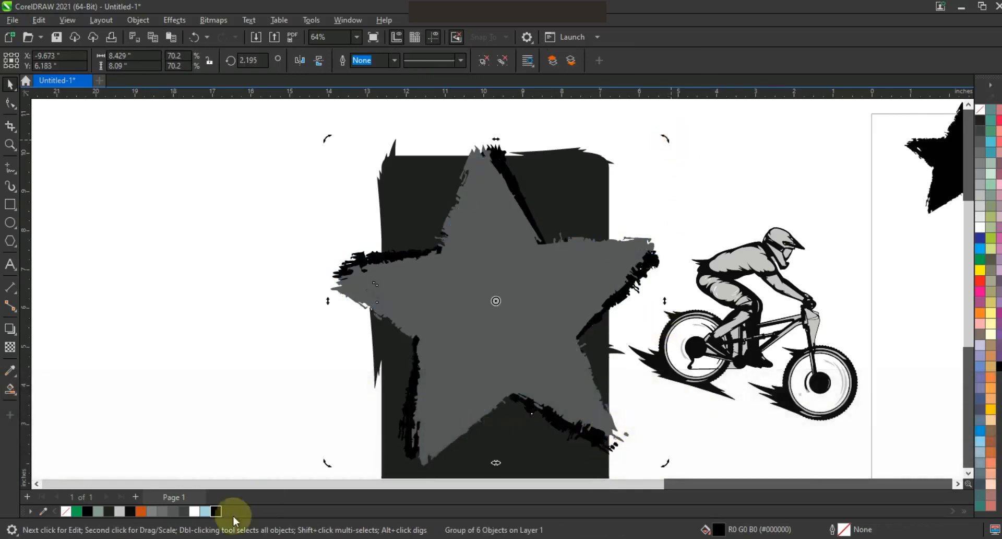
pyautogui.click(139, 511)
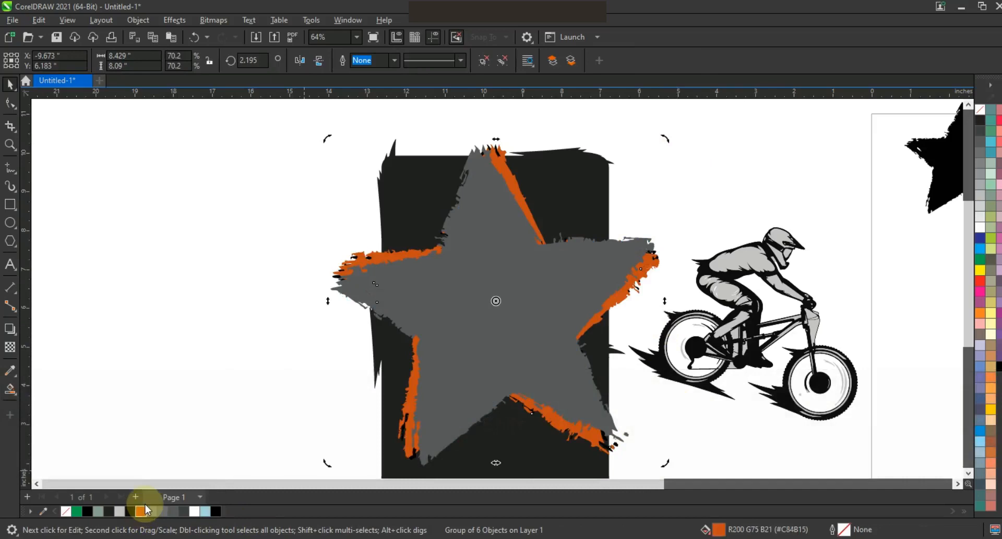
pyautogui.hotkey('ctrl', 'pagedown')
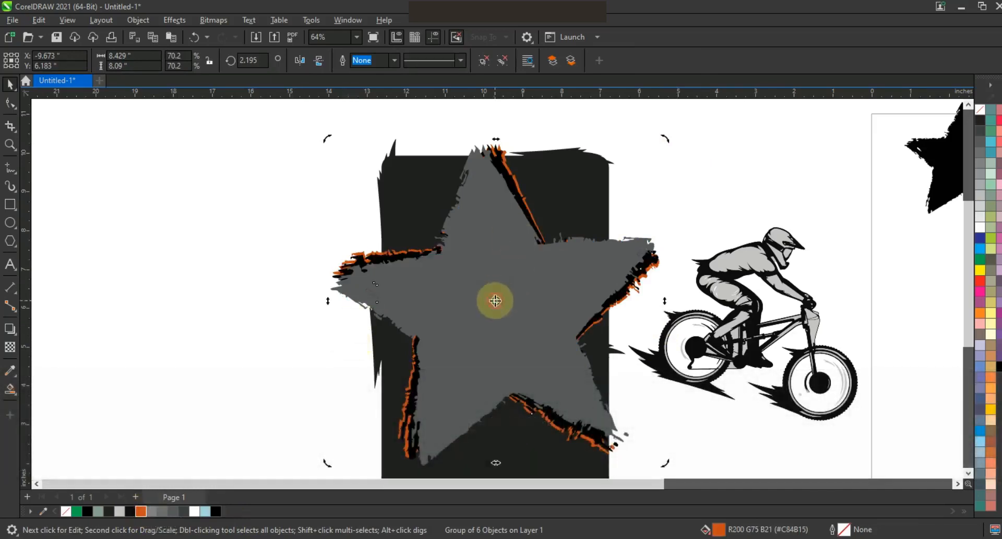
# Step: Shrink the orange star to about 8.02 × 7.64 inches and position it so only slivers show behind the black star
pyautogui.click(499, 298)
pyautogui.moveTo(327, 301); pyautogui.dragTo(336, 302)
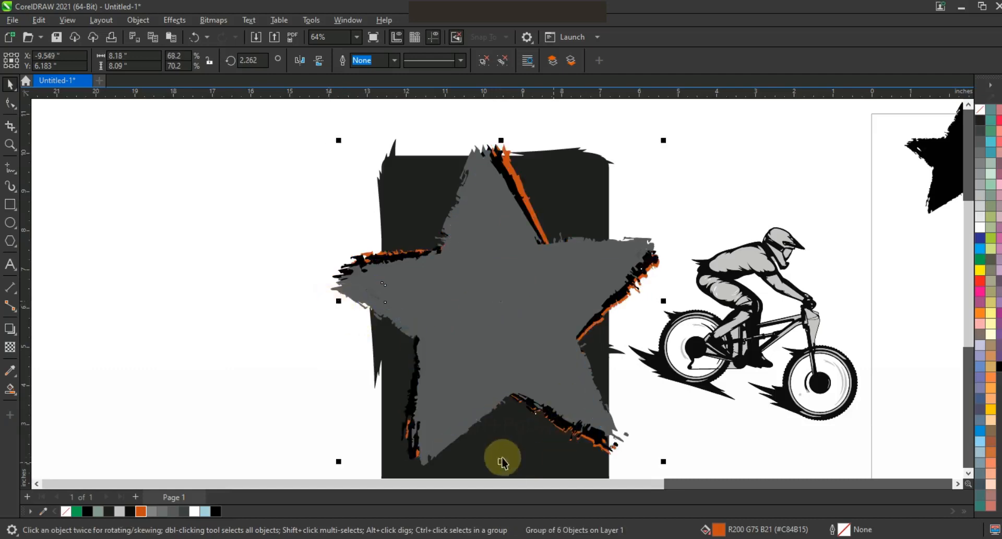
pyautogui.moveTo(500, 461); pyautogui.dragTo(501, 450)
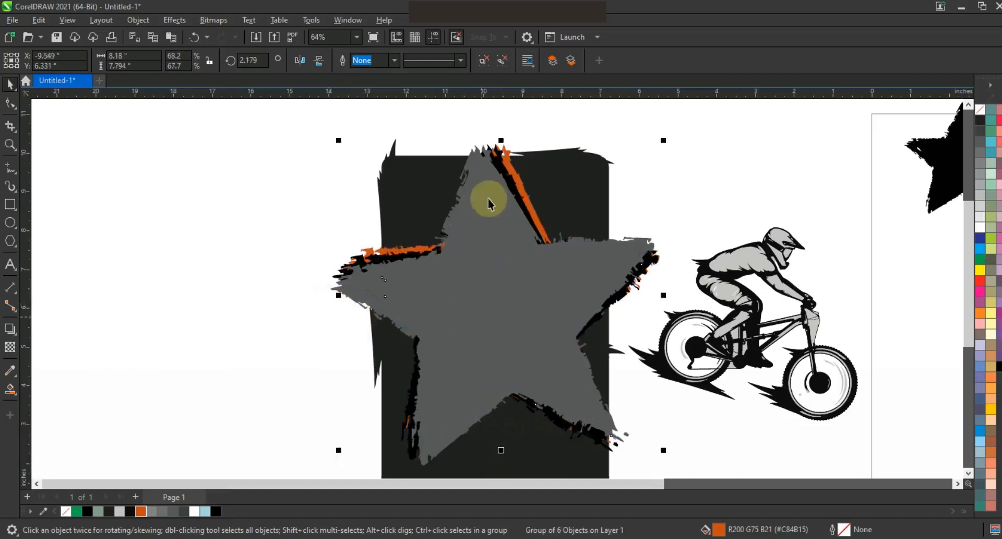
pyautogui.moveTo(338, 139); pyautogui.dragTo(344, 146)
pyautogui.moveTo(506, 301); pyautogui.dragTo(501, 304)
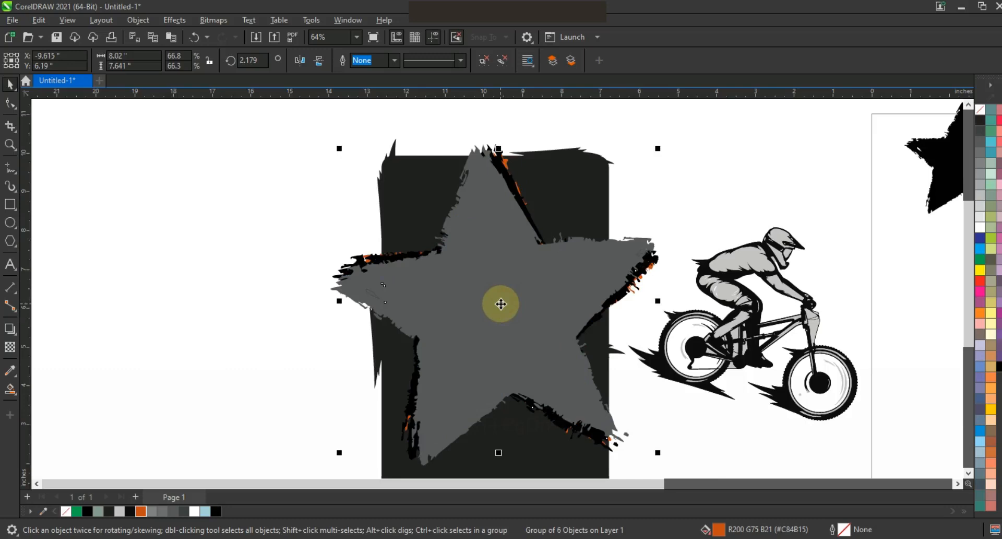
pyautogui.click(305, 262)
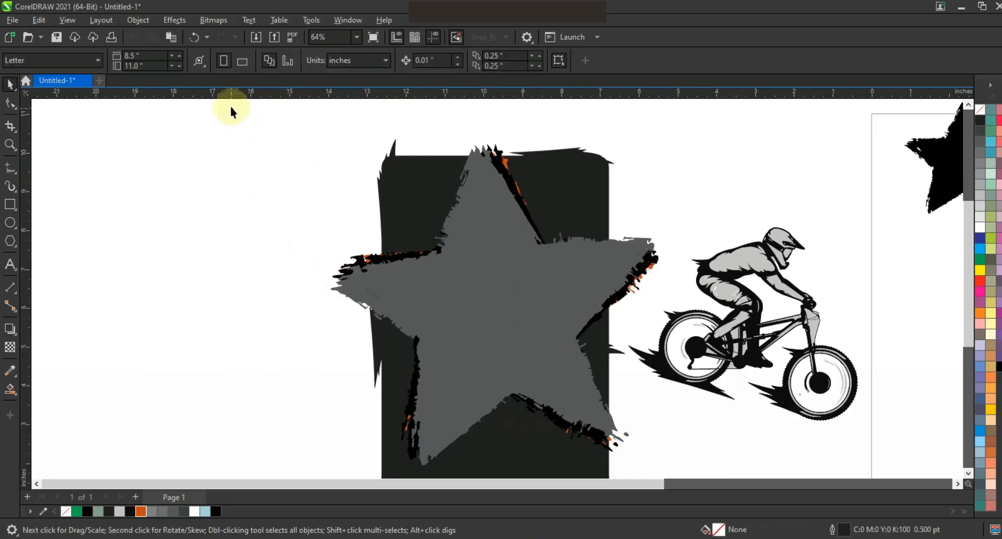
# Step: PowerClip the stacked stars inside the dark jagged shape
pyautogui.moveTo(691, 465); pyautogui.dragTo(697, 464)
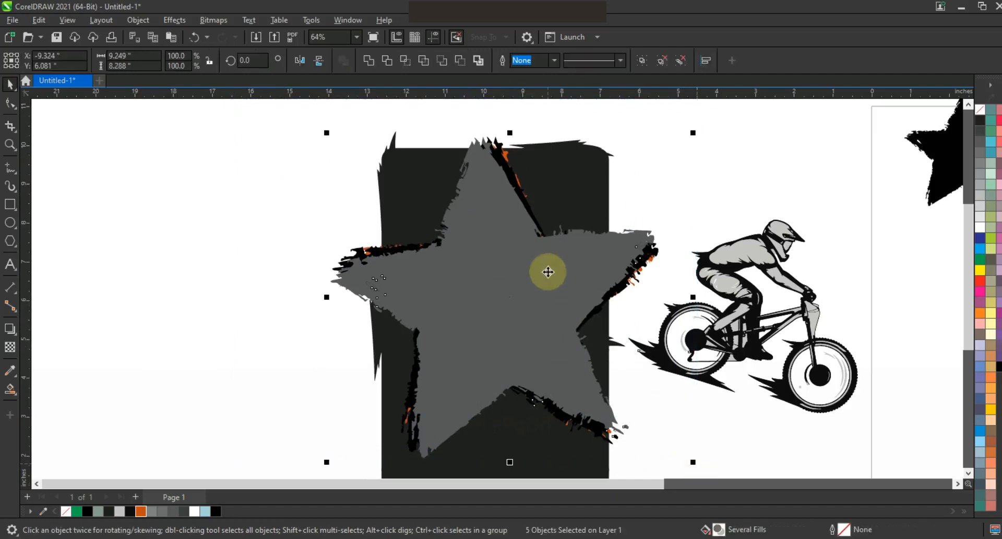
pyautogui.rightClick(547, 271)
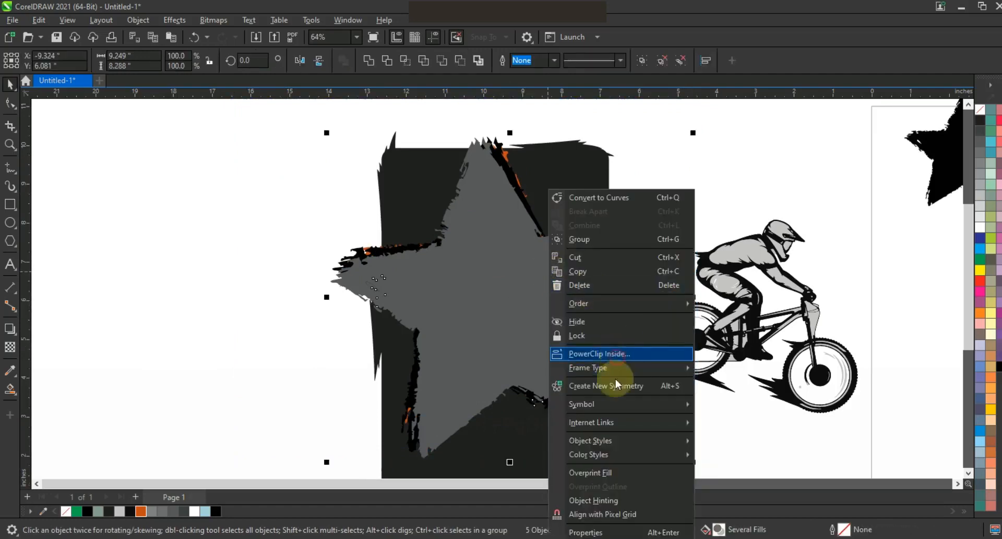
pyautogui.click(599, 354)
pyautogui.click(580, 470)
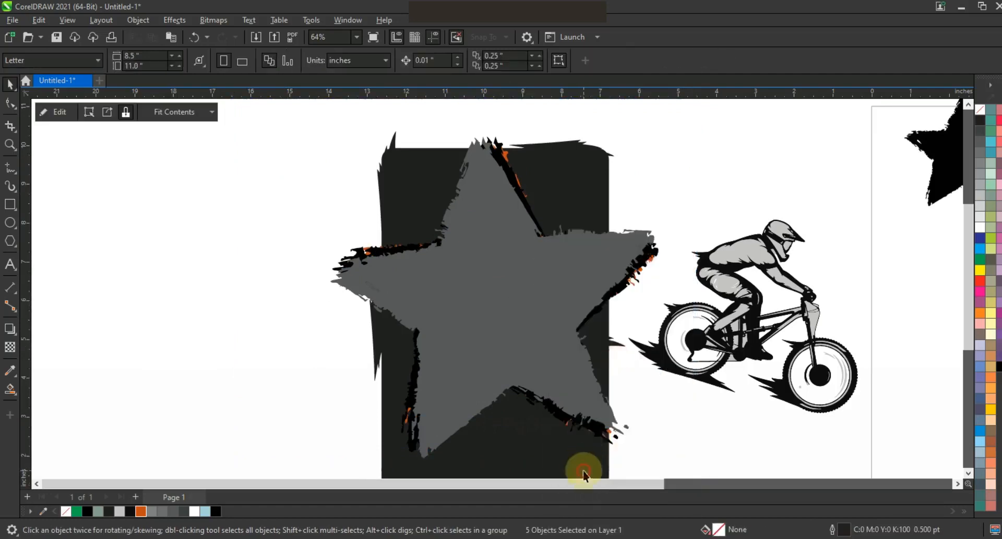
pyautogui.click(659, 444)
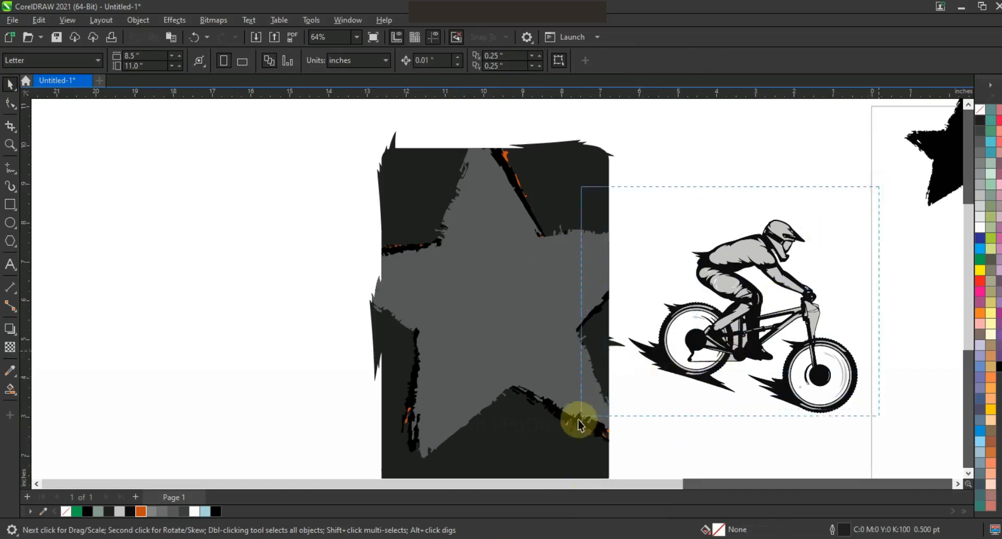
# Step: Bring the whole cyclist illustration to the front and move it onto the star background
pyautogui.moveTo(578, 425); pyautogui.dragTo(577, 427)
pyautogui.hotkey('shift', 'pageup')
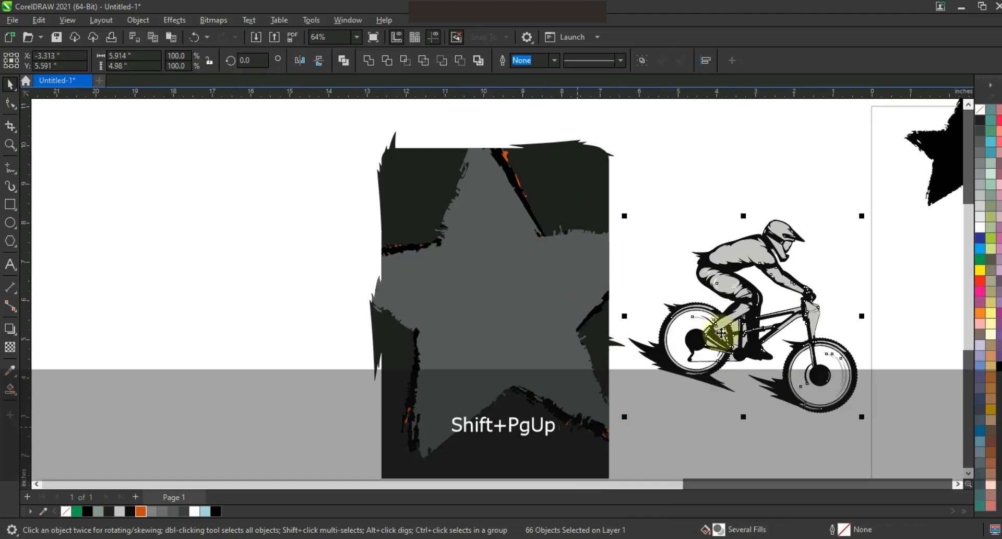
pyautogui.moveTo(490, 298)
pyautogui.mouseDown()
pyautogui.moveTo(455, 298)
pyautogui.moveTo(471, 319)
pyautogui.moveTo(489, 300)
pyautogui.mouseUp()
# Step: Rotate the cyclist to about 354.8 degrees and move it slightly down, undoing the accidental shift of the background
pyautogui.click(543, 330)
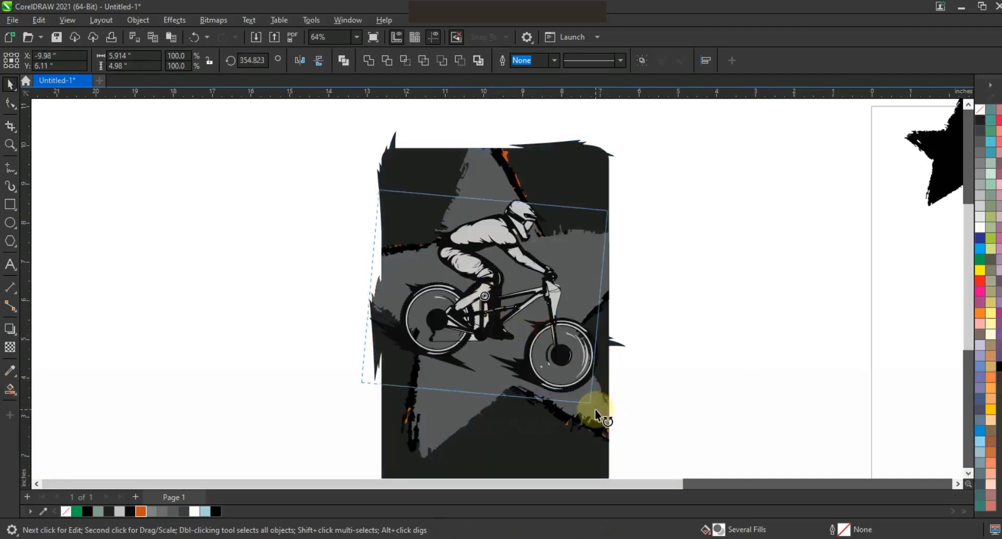
pyautogui.moveTo(595, 408); pyautogui.dragTo(595, 408)
pyautogui.click(595, 411)
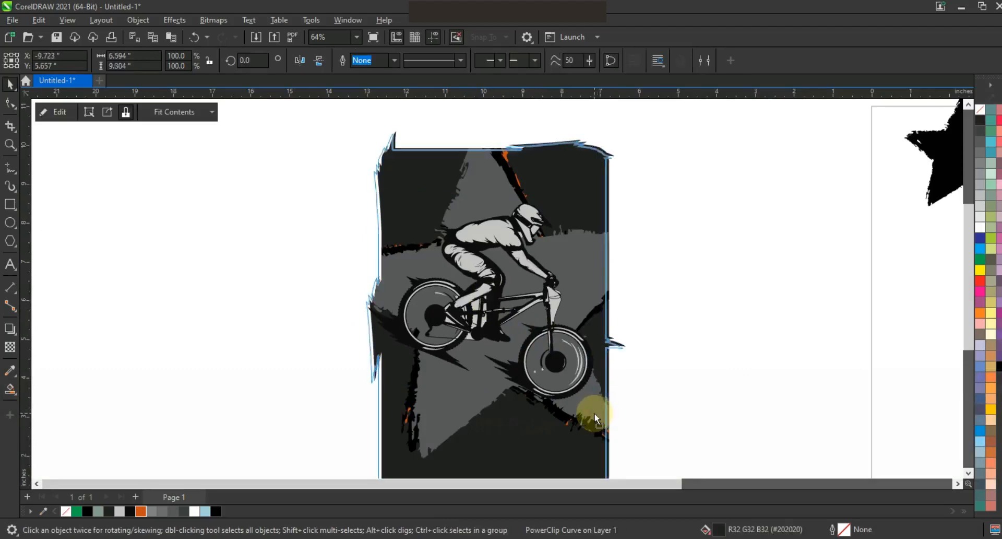
pyautogui.hotkey('ctrl', 'z')
pyautogui.moveTo(291, 179); pyautogui.dragTo(609, 418)
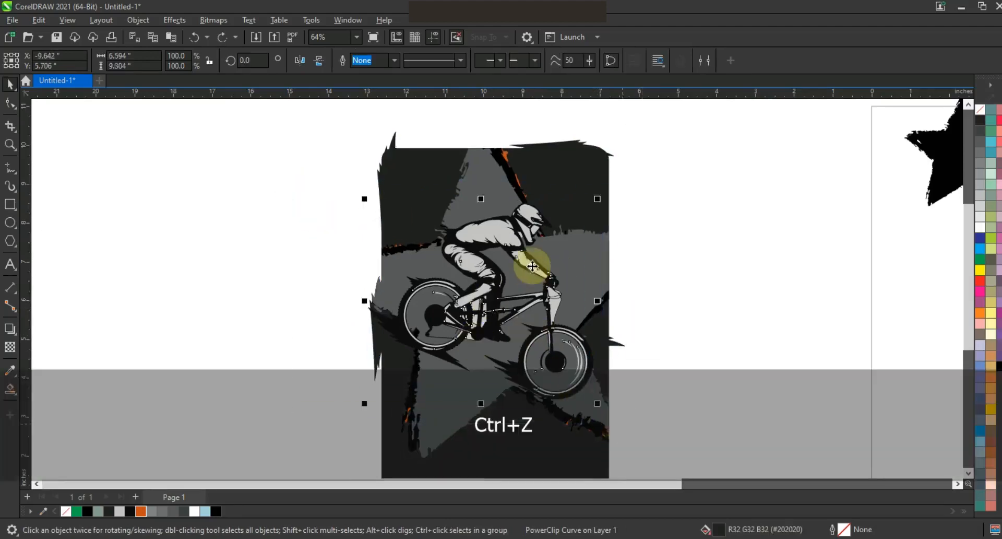
pyautogui.moveTo(529, 267); pyautogui.dragTo(528, 274)
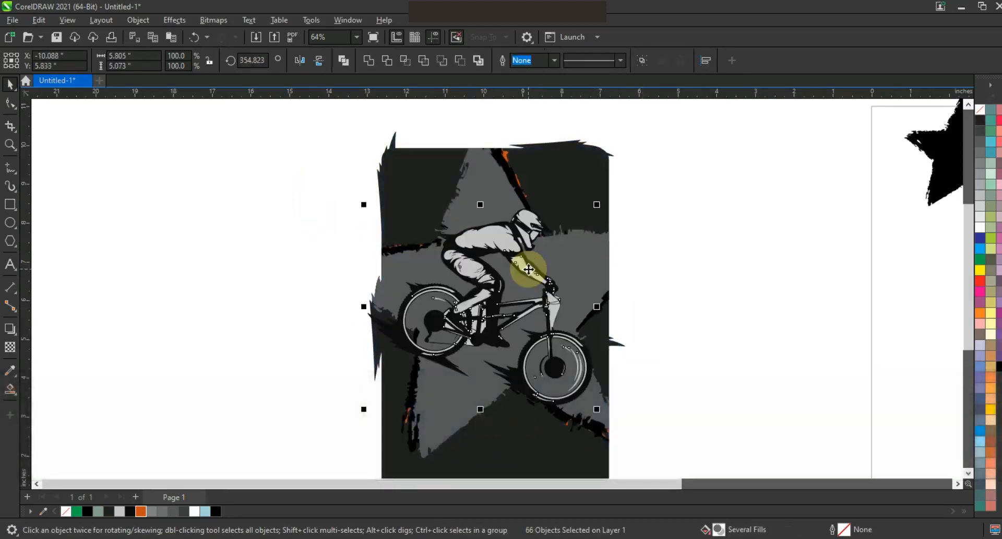
# Step: Fill the cyclist's dark line art with pure black
pyautogui.click(684, 269)
pyautogui.click(481, 258)
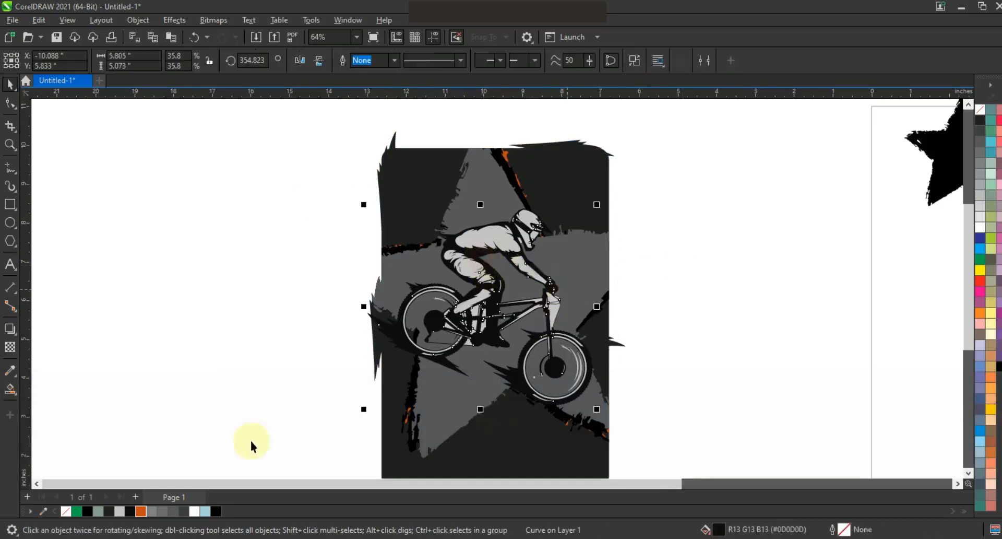
pyautogui.click(255, 292)
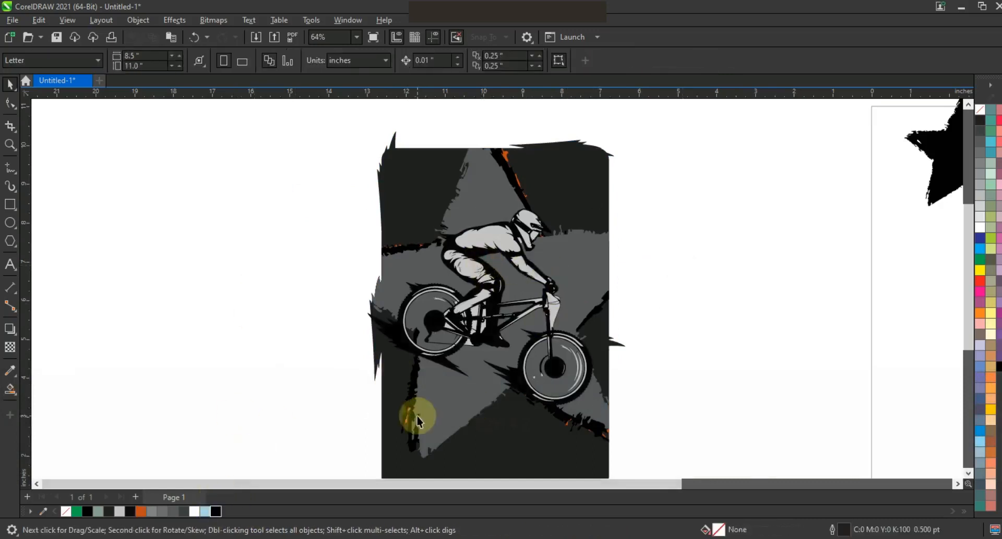
# Step: Delete the light grey fill shapes showing through the gaps in the bike frame and around the pedals
pyautogui.moveTo(658, 462); pyautogui.dragTo(657, 461)
pyautogui.hotkey('shift', 'F2')
pyautogui.press('Escape')
pyautogui.click(487, 300)
pyautogui.press('Delete')
pyautogui.click(486, 323)
pyautogui.press('Delete')
pyautogui.click(485, 337)
pyautogui.press('Delete')
pyautogui.click(476, 358)
pyautogui.press('Delete')
pyautogui.click(503, 303)
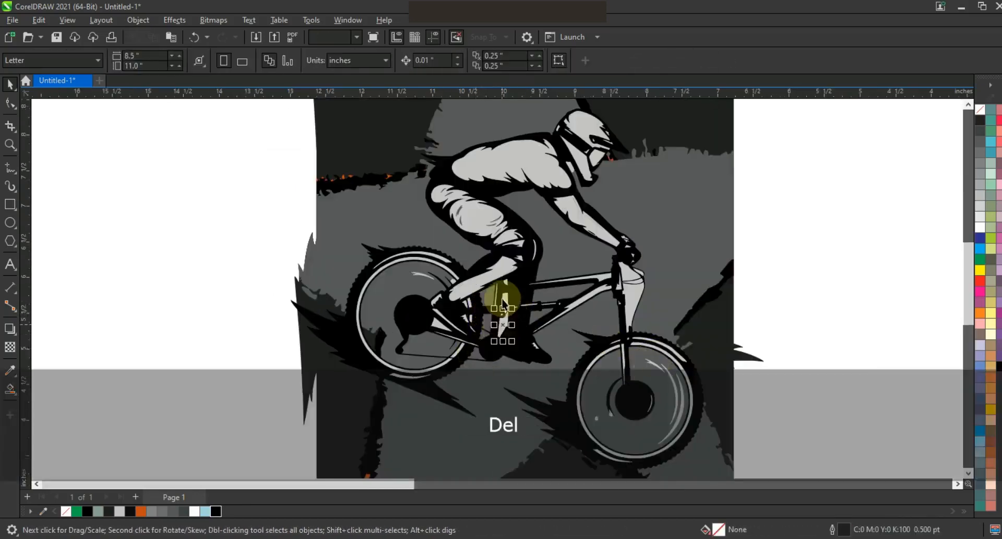
pyautogui.click(505, 290)
pyautogui.press('Delete')
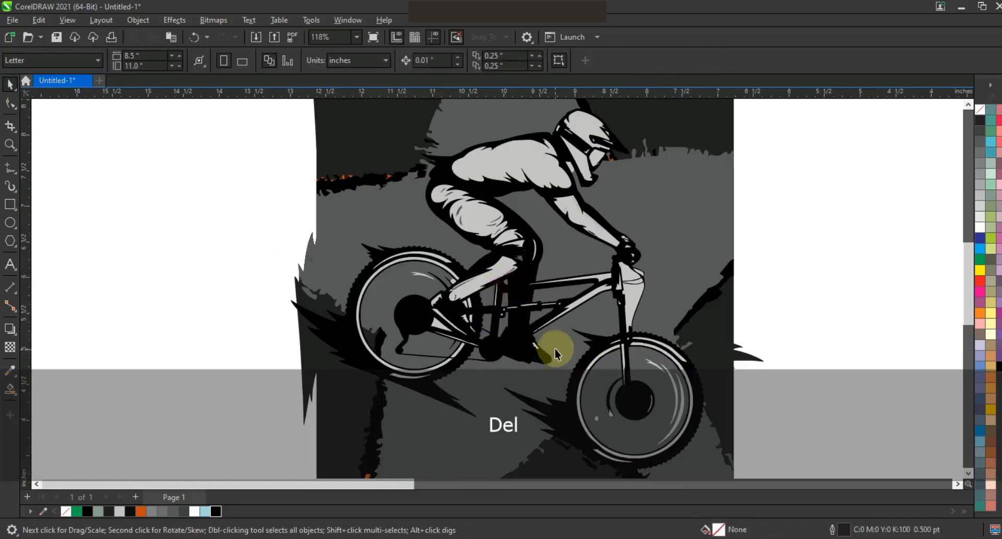
pyautogui.press('Delete')
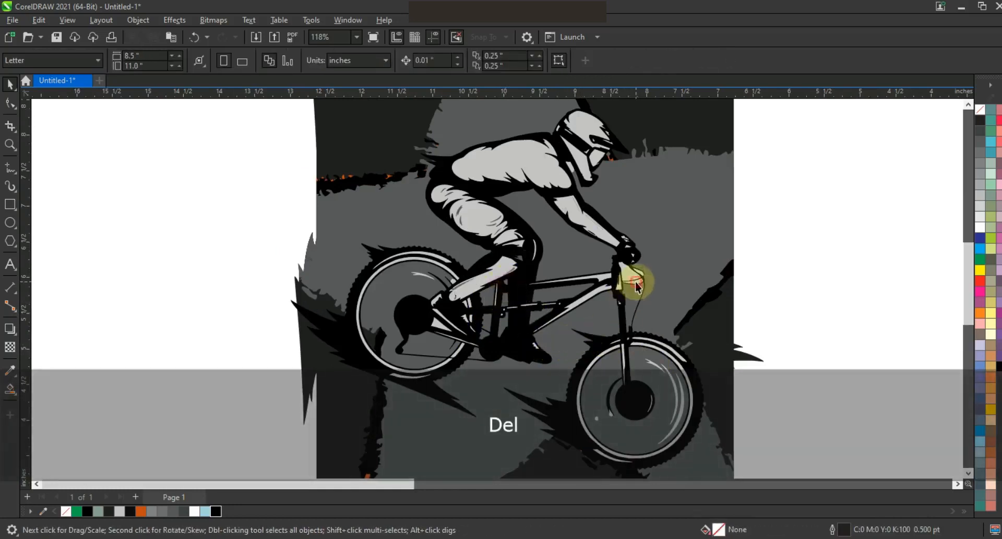
# Step: Delete the remaining light grey fills beside the front fork and in the frame gap at the rear wheel
pyautogui.click(638, 270)
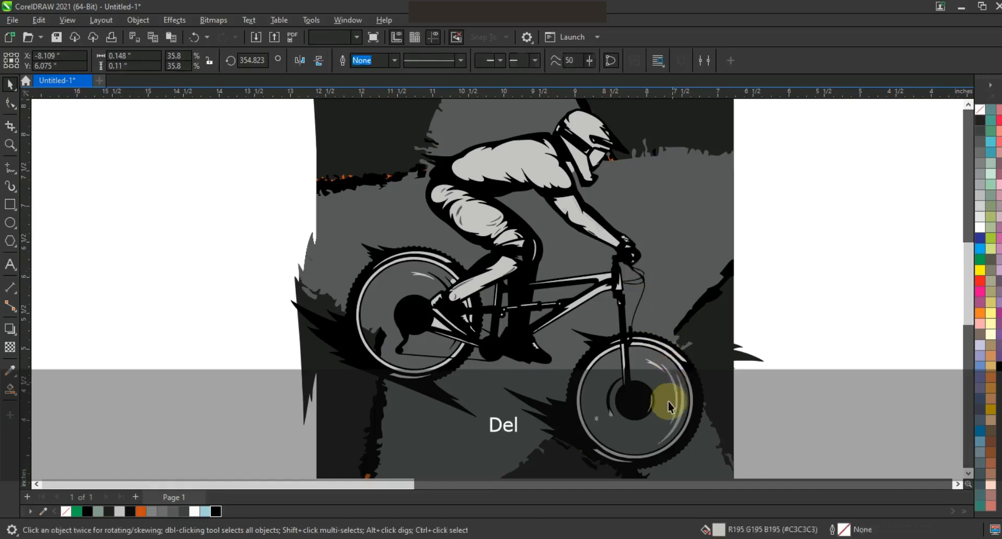
pyautogui.press('Delete')
pyautogui.click(443, 340)
pyautogui.press('Delete')
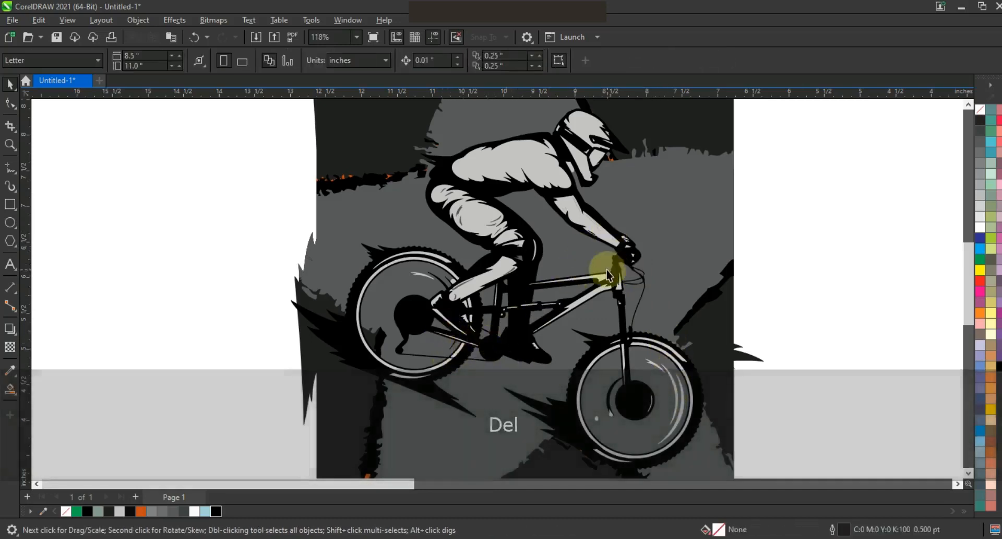
# Step: Fill the light grey tube shapes of the bike frame with orange
pyautogui.click(600, 282)
pyautogui.keyDown('shift'); pyautogui.click(547, 312); pyautogui.keyUp('shift')
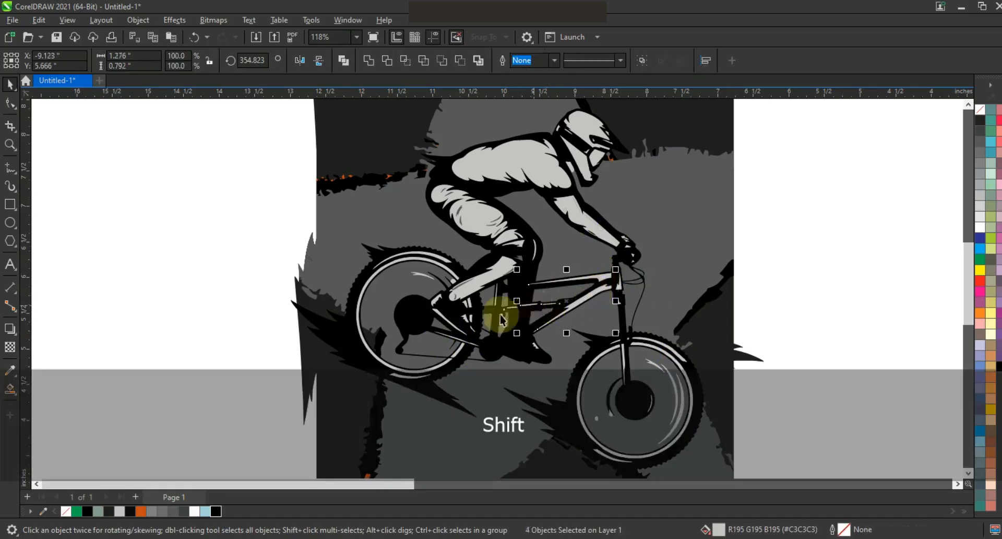
pyautogui.keyDown('shift'); pyautogui.click(514, 313); pyautogui.keyUp('shift')
pyautogui.click(141, 511)
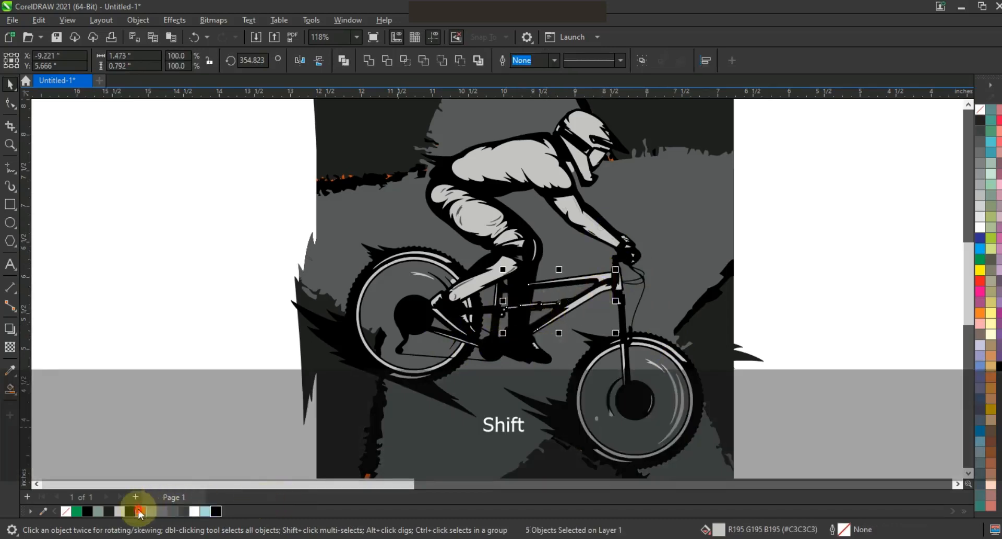
# Step: Break apart the rider's light upper-body shape and fill the helmet shell and chin guard with orange
pyautogui.click(480, 167)
pyautogui.hotkey('shift', 'F2')
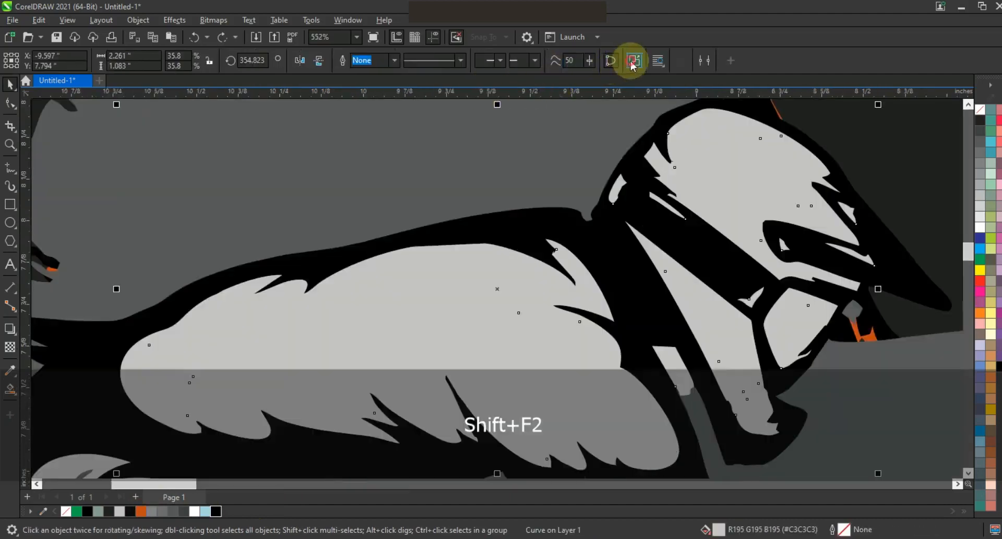
pyautogui.press('Escape')
pyautogui.click(653, 163)
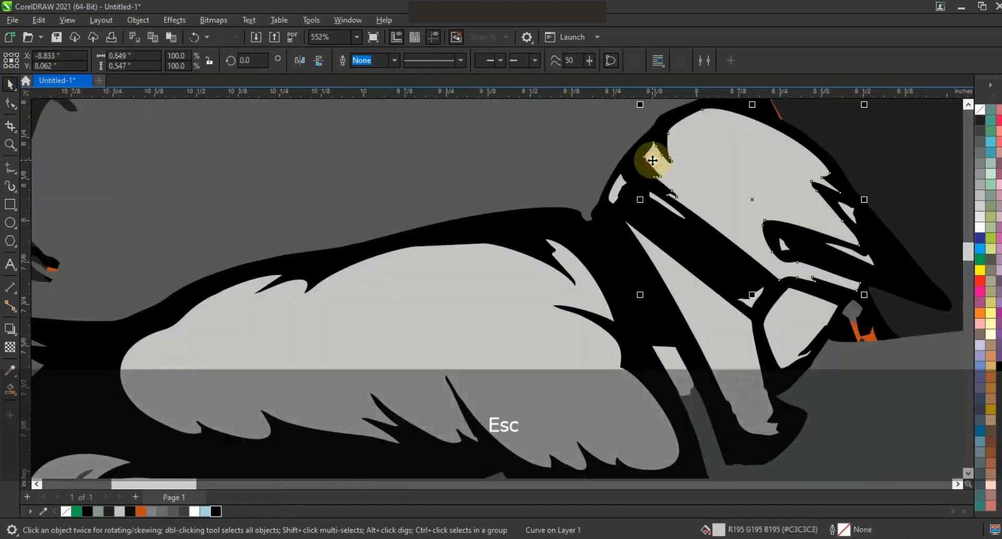
pyautogui.keyDown('shift'); pyautogui.click(640, 231); pyautogui.keyUp('shift')
pyautogui.click(141, 511)
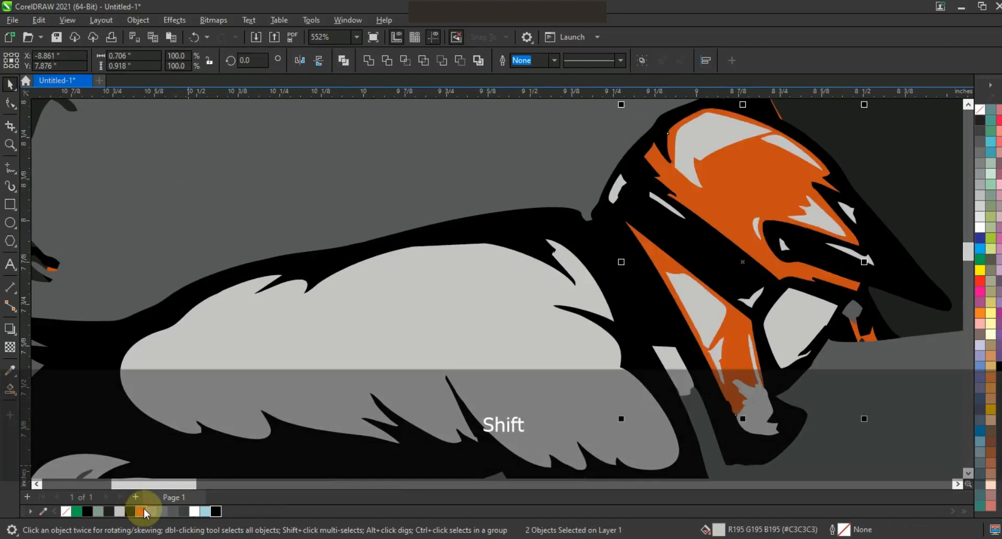
# Step: Fill the light highlight patches on the helmet shell and chin guard with black
pyautogui.click(713, 365)
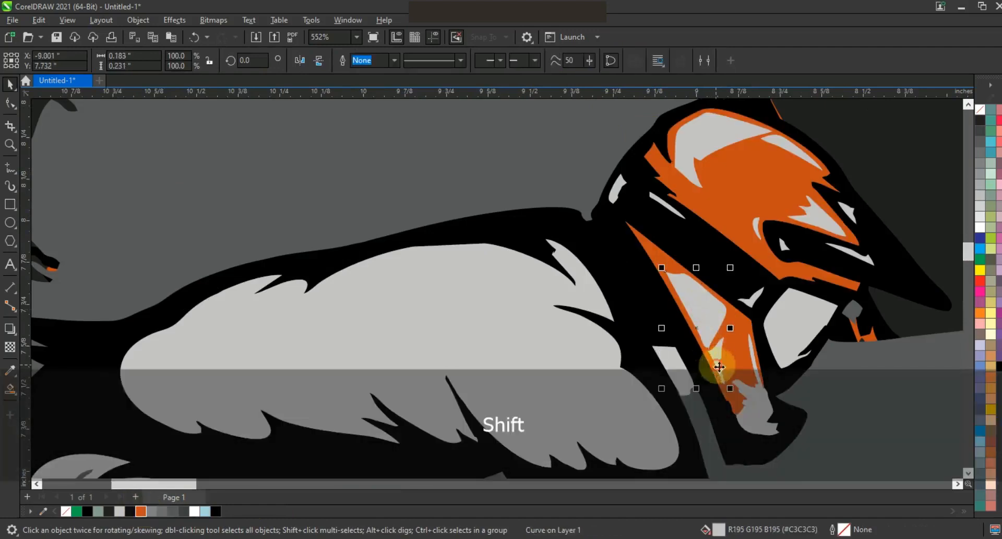
pyautogui.keyDown('shift'); pyautogui.click(768, 367); pyautogui.keyUp('shift')
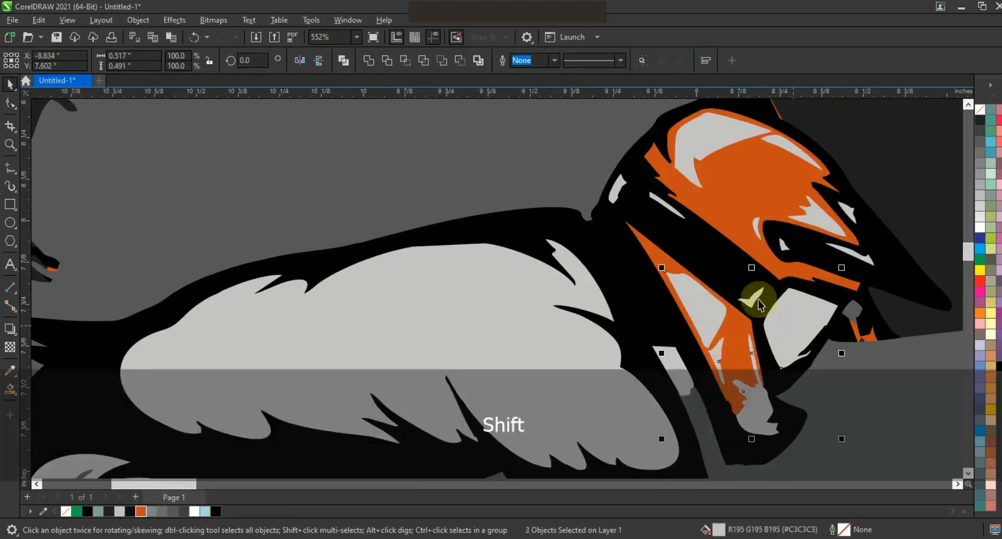
pyautogui.keyDown('shift'); pyautogui.click(701, 142); pyautogui.keyUp('shift')
pyautogui.keyDown('shift'); pyautogui.click(781, 147); pyautogui.keyUp('shift')
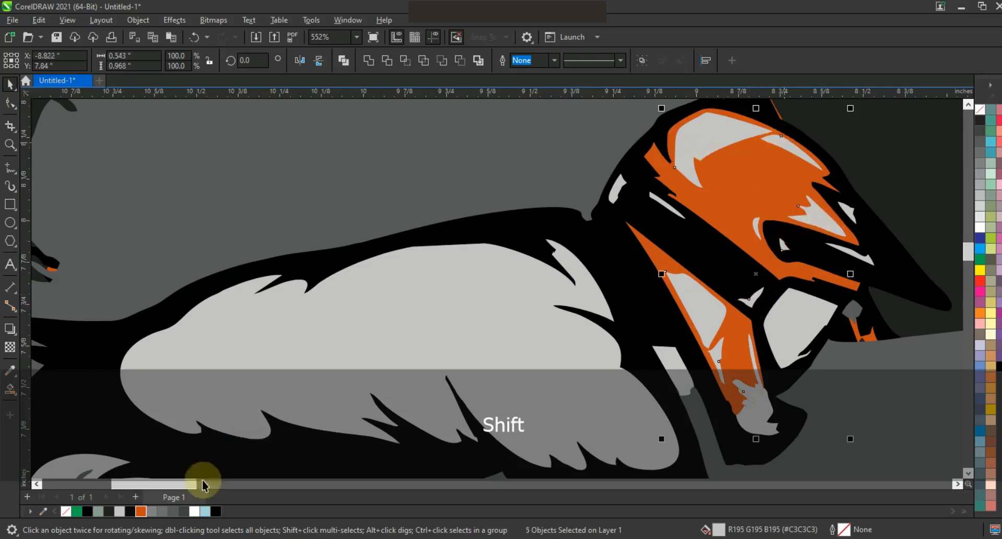
pyautogui.click(215, 511)
pyautogui.keyDown('shift'); pyautogui.click(834, 336); pyautogui.keyUp('shift')
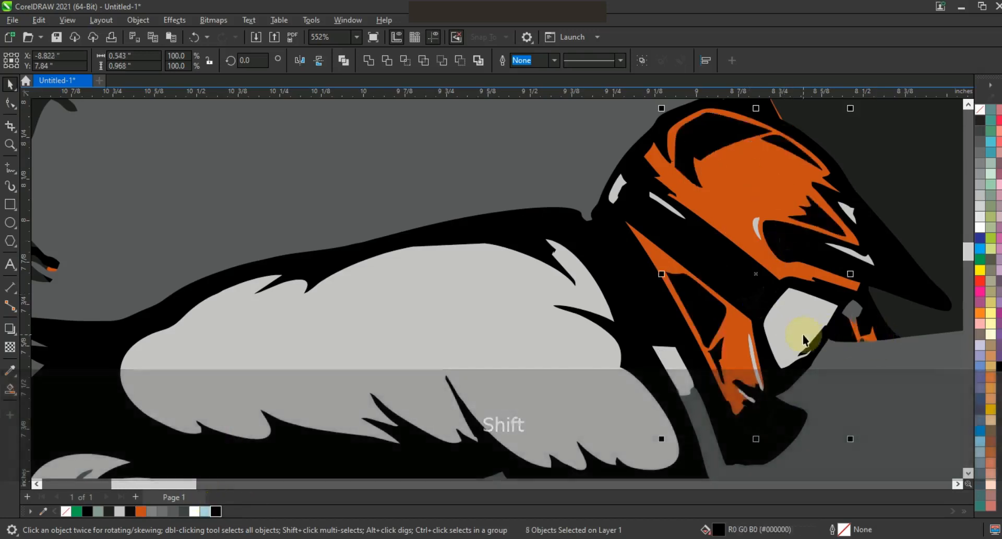
# Step: Fill the rider's jersey with orange #C84B15 and the light streaks on it with black
pyautogui.click(841, 312)
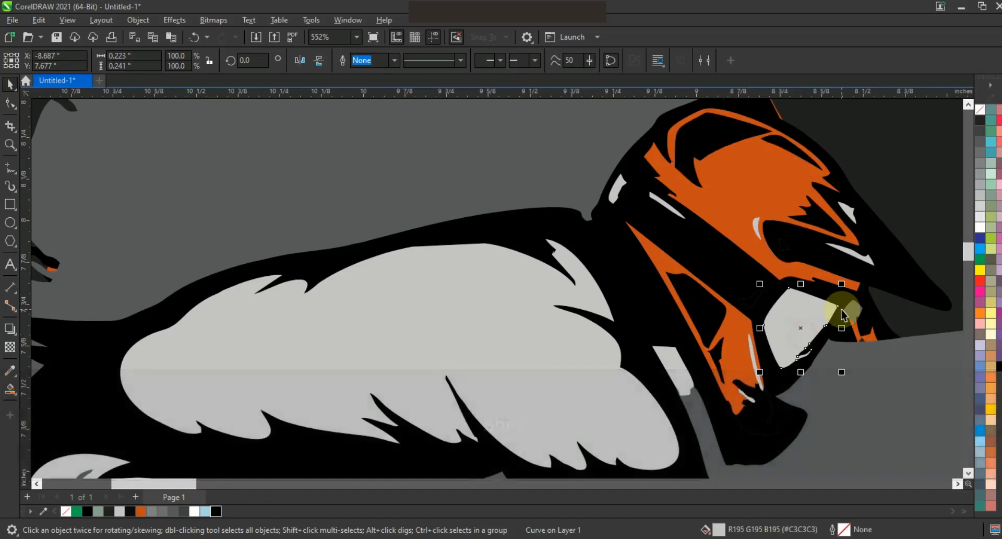
pyautogui.click(525, 376)
pyautogui.click(142, 511)
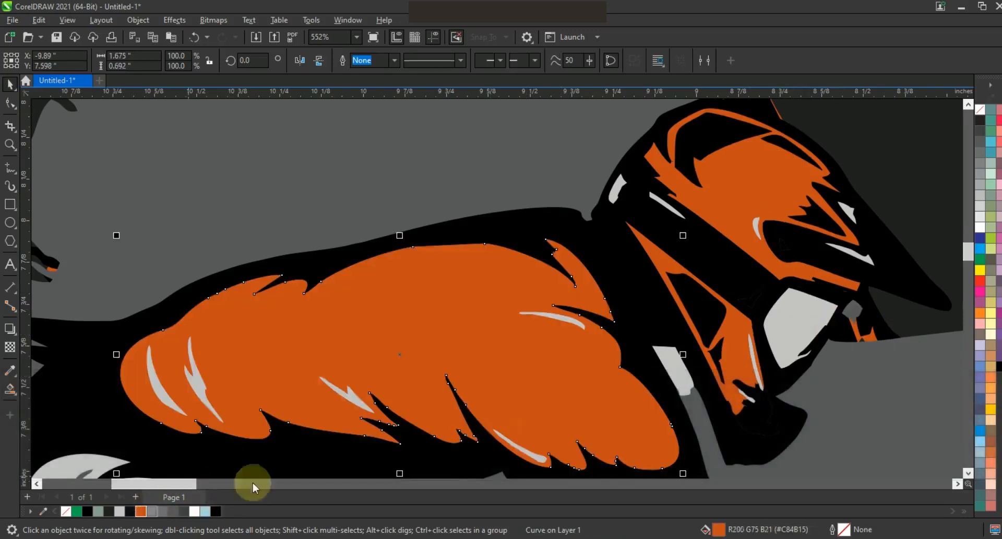
pyautogui.keyDown('shift'); pyautogui.click(157, 387); pyautogui.keyUp('shift')
pyautogui.keyDown('shift'); pyautogui.click(347, 396); pyautogui.keyUp('shift')
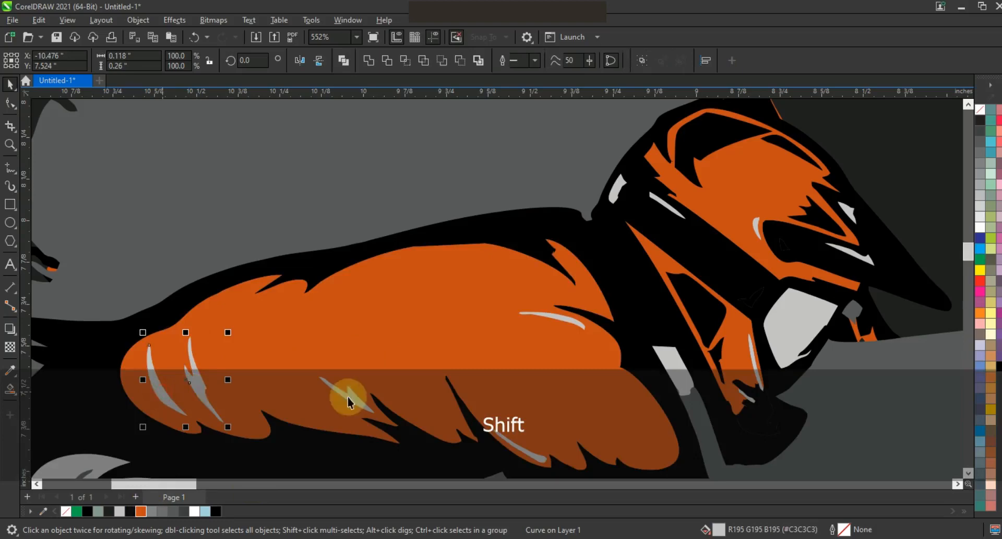
pyautogui.keyDown('shift'); pyautogui.click(536, 452); pyautogui.keyUp('shift')
pyautogui.keyDown('shift'); pyautogui.click(584, 317); pyautogui.keyUp('shift')
pyautogui.click(216, 510)
# Step: Fill the light reflection streaks inside the front and rear wheels with black
pyautogui.press('F3')
pyautogui.press('F3')
pyautogui.press('Escape')
pyautogui.hotkey('shift', 'F2')
pyautogui.press('Escape')
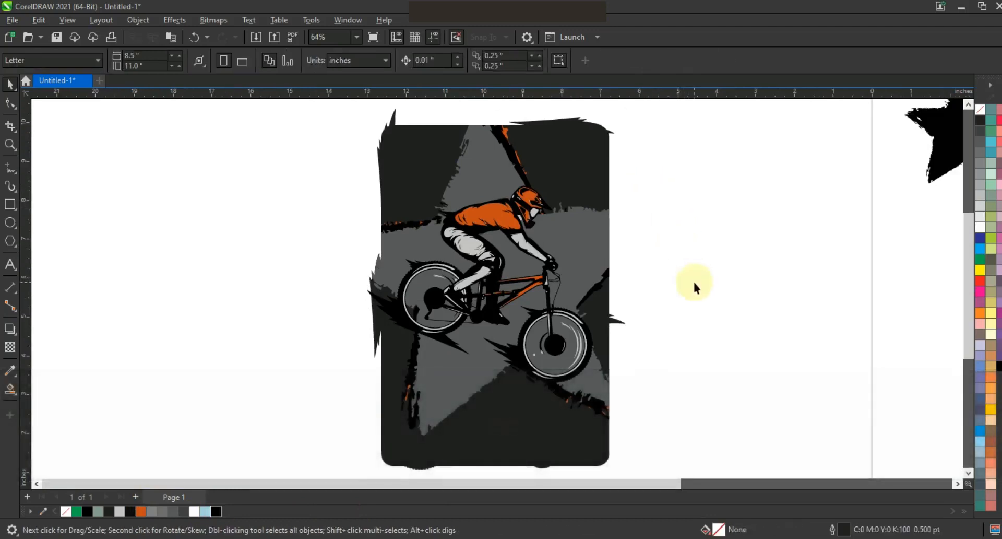
pyautogui.click(581, 349)
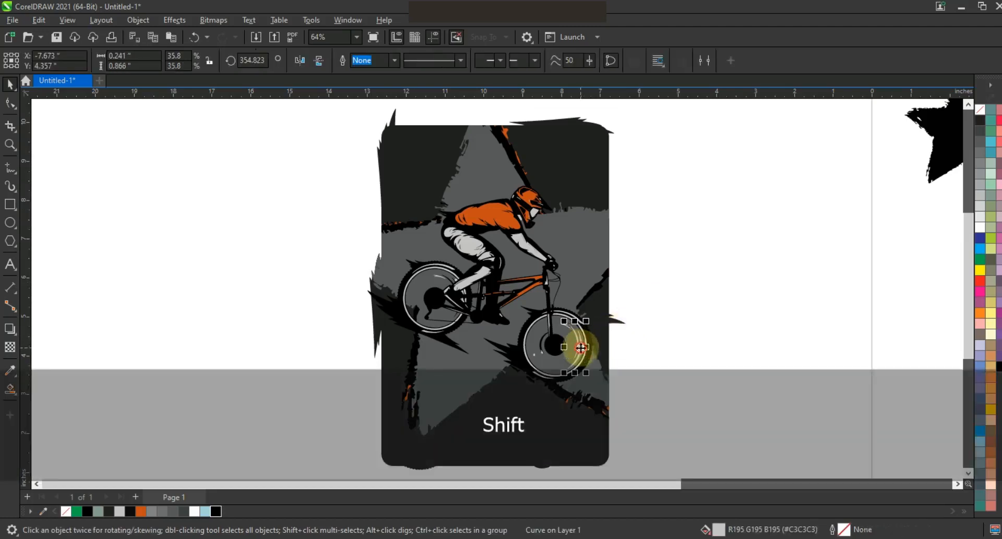
pyautogui.keyDown('shift'); pyautogui.click(565, 328); pyautogui.keyUp('shift')
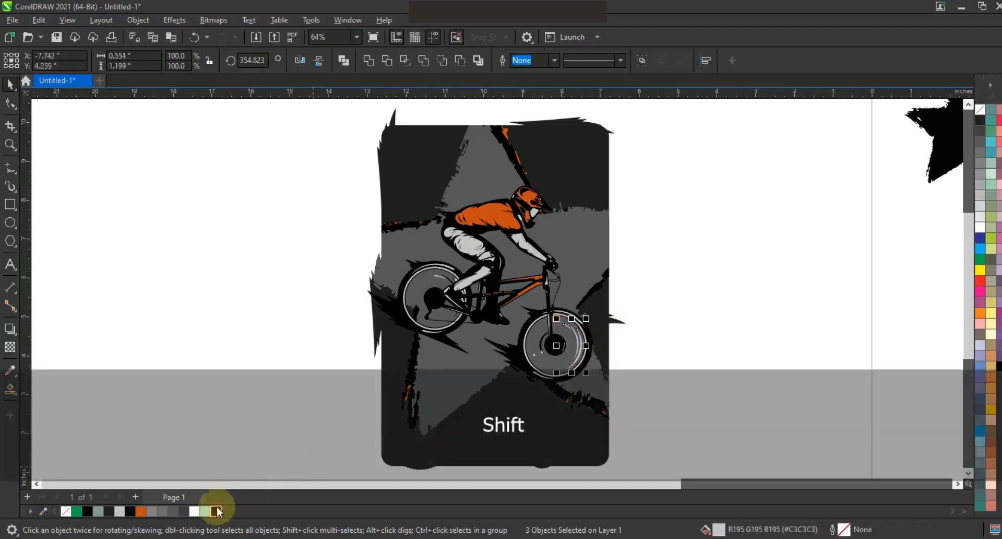
pyautogui.click(232, 392)
pyautogui.keyDown('shift'); pyautogui.click(437, 300); pyautogui.keyUp('shift')
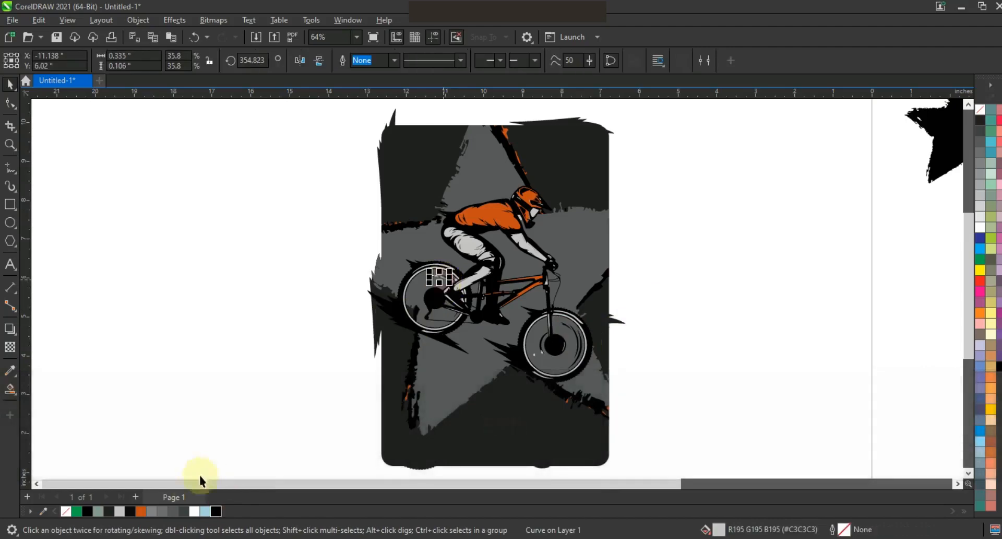
pyautogui.click(218, 509)
pyautogui.click(212, 405)
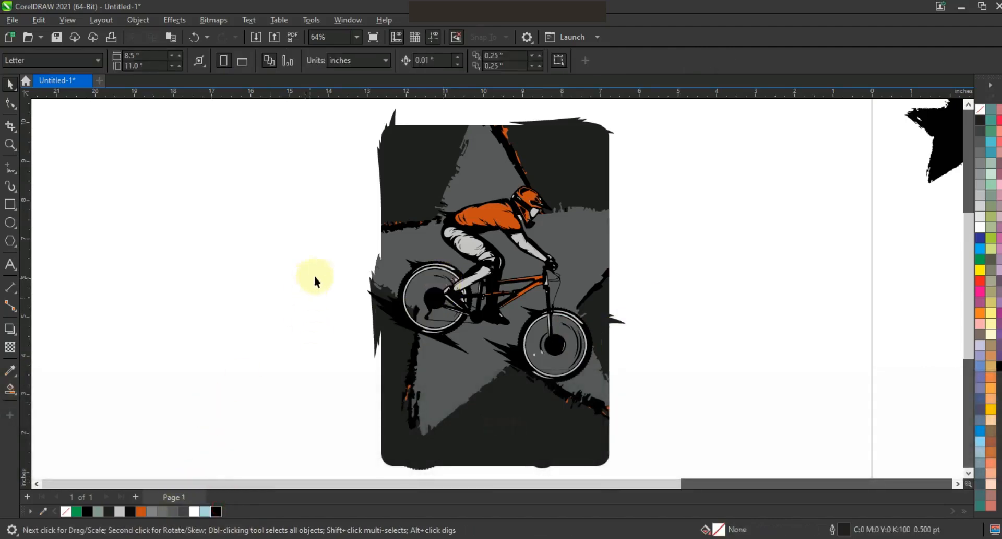
# Step: Add the artistic text "Biker" beside the cyclist artwork
pyautogui.moveTo(213, 145); pyautogui.dragTo(678, 443)
pyautogui.hotkey('shift', 'F2')
pyautogui.press('Escape')
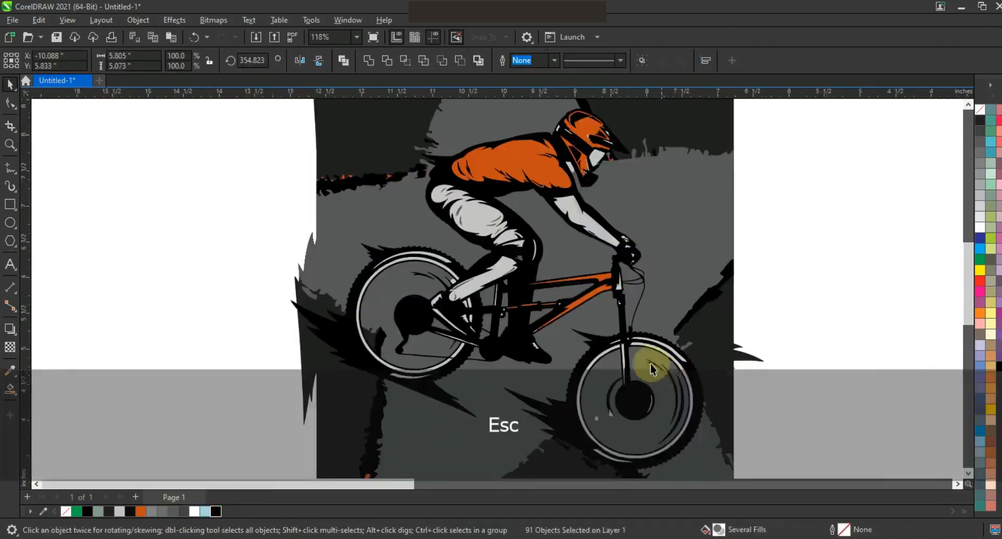
pyautogui.scroll(-1, 585, 289)
pyautogui.press('F8')
pyautogui.click(136, 307)
pyautogui.write('Biker')
pyautogui.click(10, 83)
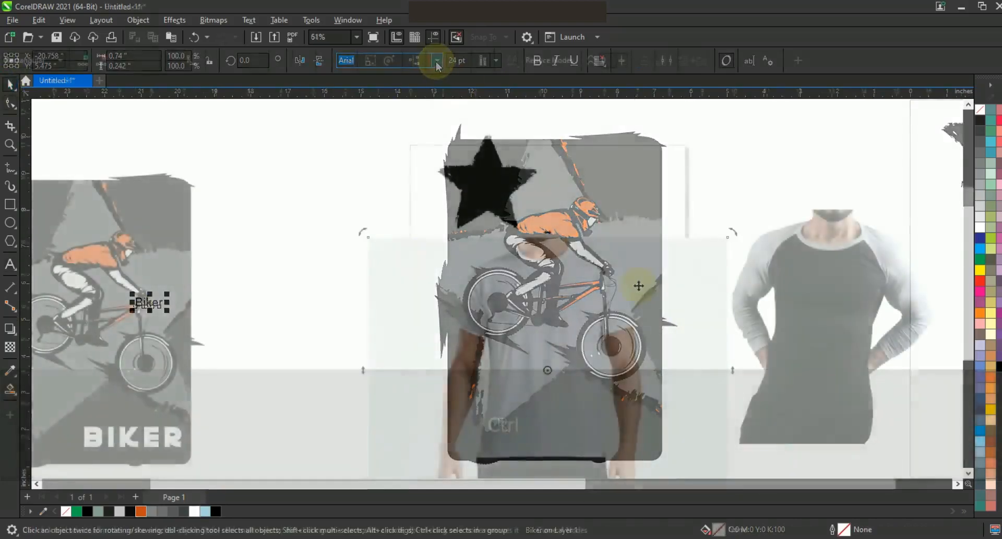
# Step: Move the white T-shirt photo to the empty area beside the biker design and scale it to 183%
pyautogui.press('Escape')
pyautogui.press('F3')
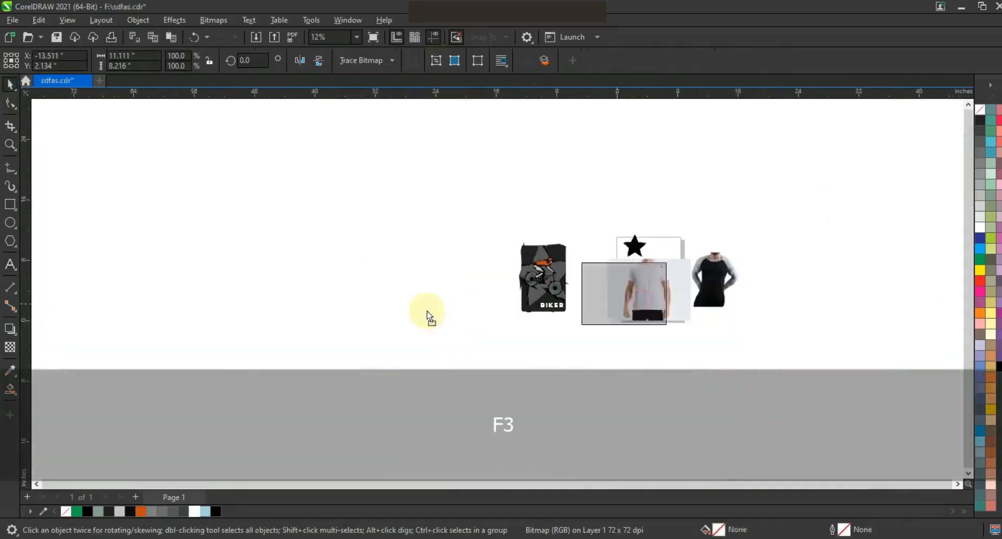
pyautogui.moveTo(427, 312); pyautogui.dragTo(353, 287)
pyautogui.moveTo(404, 244); pyautogui.dragTo(439, 221)
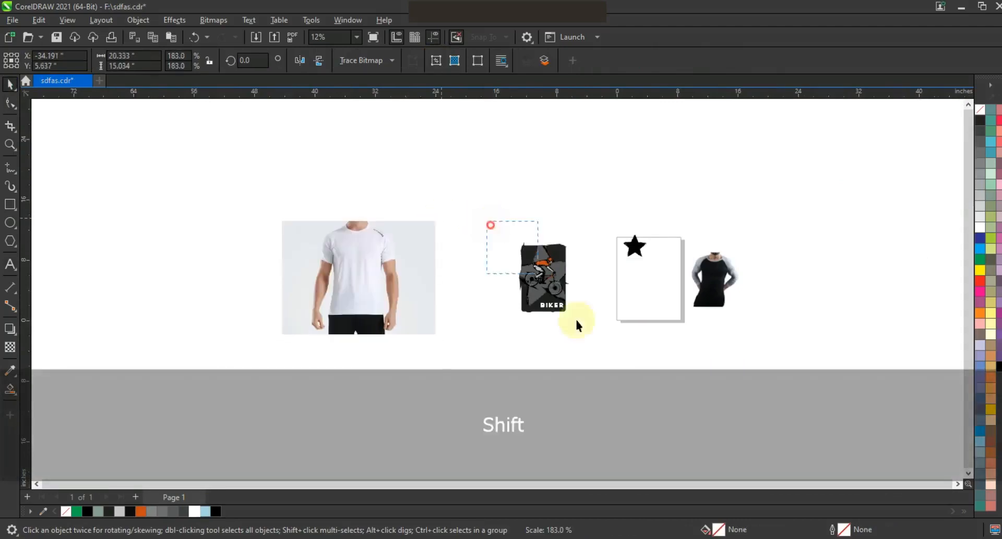
# Step: Group the whole biker design, move it onto the white T-shirt photo and bring it to the front
pyautogui.hotkey('ctrl', 'g')
pyautogui.moveTo(543, 276); pyautogui.dragTo(383, 261)
pyautogui.hotkey('shift', 'F2')
pyautogui.hotkey('shift', 'pageup')
pyautogui.press('F3')
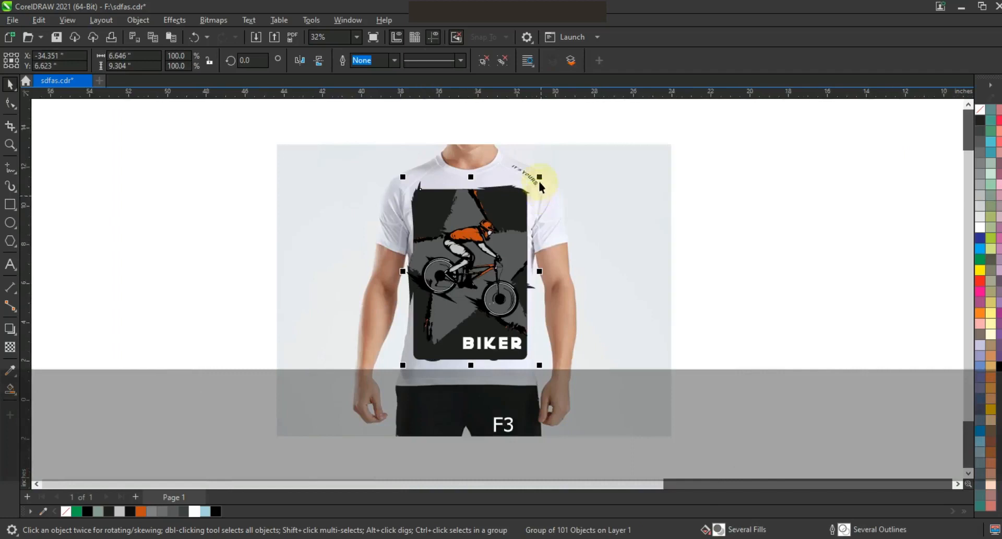
# Step: Scale the design to about 4.76 by 6.66 inches and centre it on the shirt's chest
pyautogui.moveTo(540, 180); pyautogui.dragTo(502, 225)
pyautogui.moveTo(491, 260); pyautogui.dragTo(490, 236)
pyautogui.moveTo(514, 309); pyautogui.dragTo(517, 313)
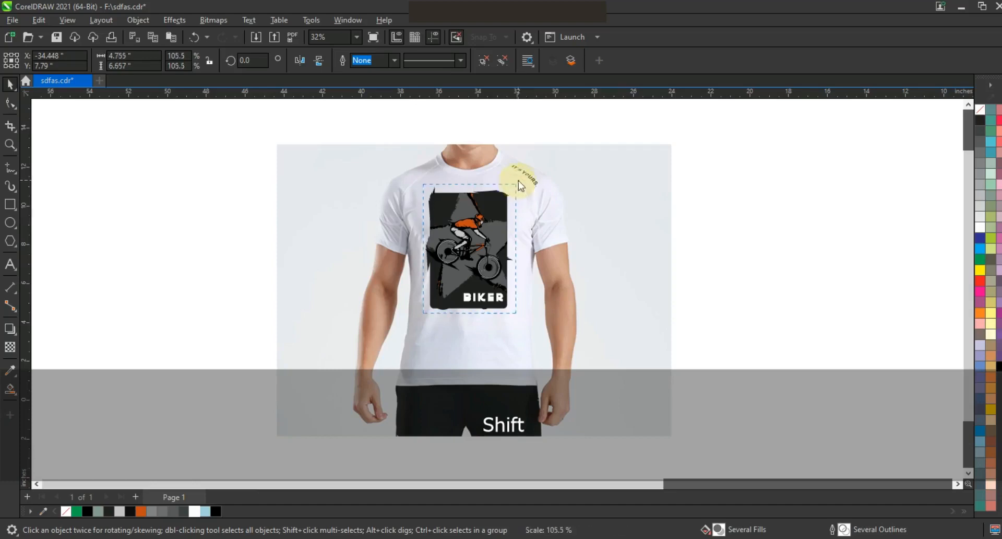
pyautogui.moveTo(518, 181); pyautogui.dragTo(519, 181)
pyautogui.moveTo(479, 225); pyautogui.dragTo(481, 233)
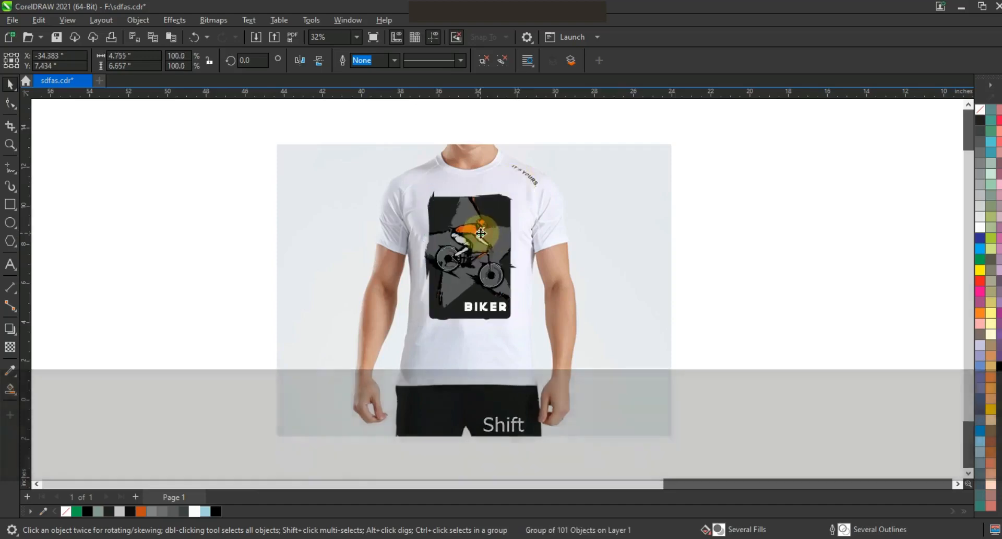
# Step: Ungroup the design and extract the grunge stars from the dark panel's PowerClip
pyautogui.hotkey('shift', 'F2')
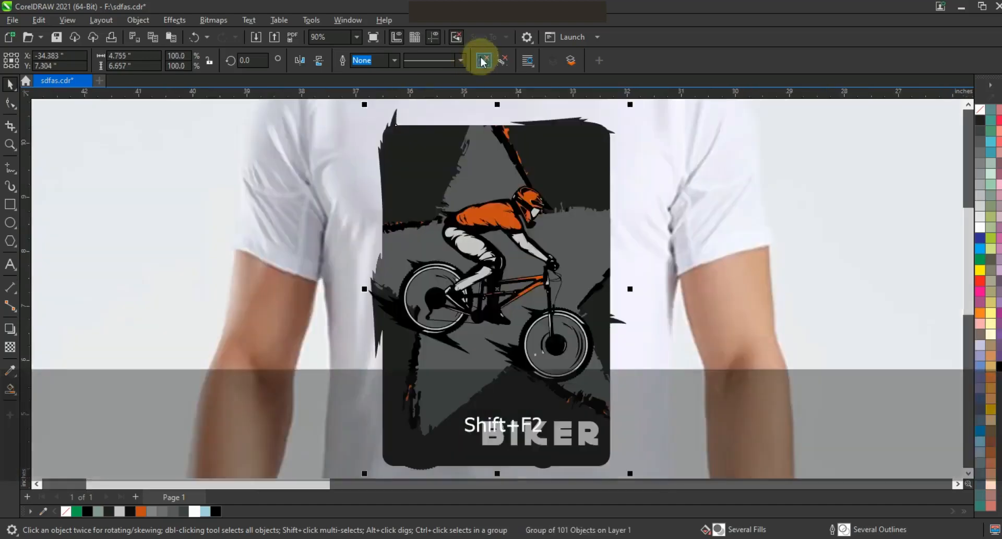
pyautogui.press('Escape')
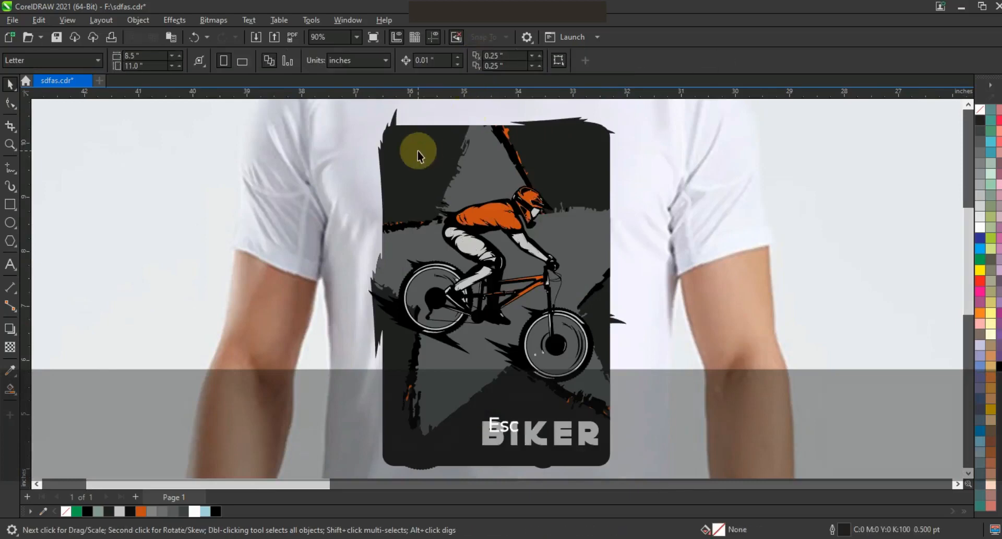
pyautogui.click(418, 154)
pyautogui.rightClick(419, 151)
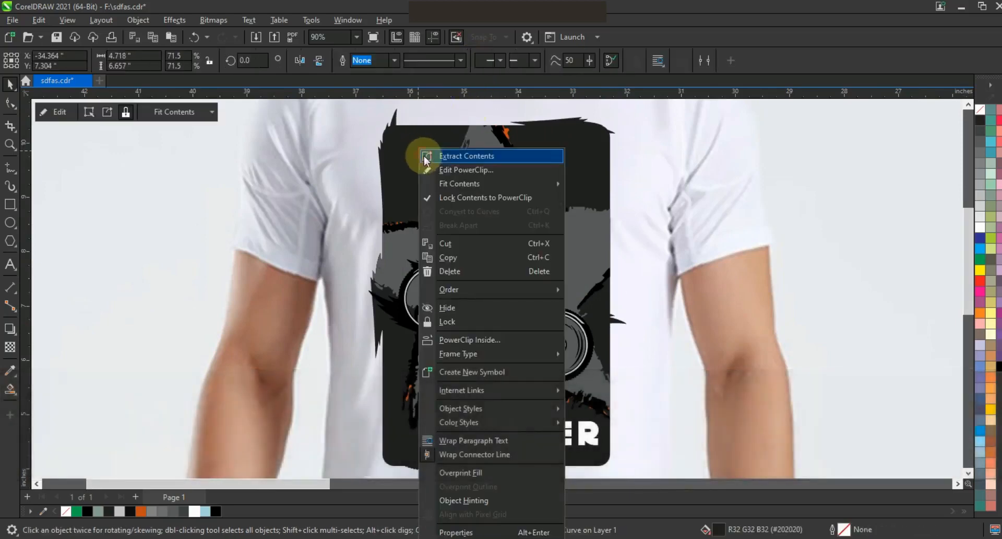
pyautogui.click(425, 156)
pyautogui.click(95, 207)
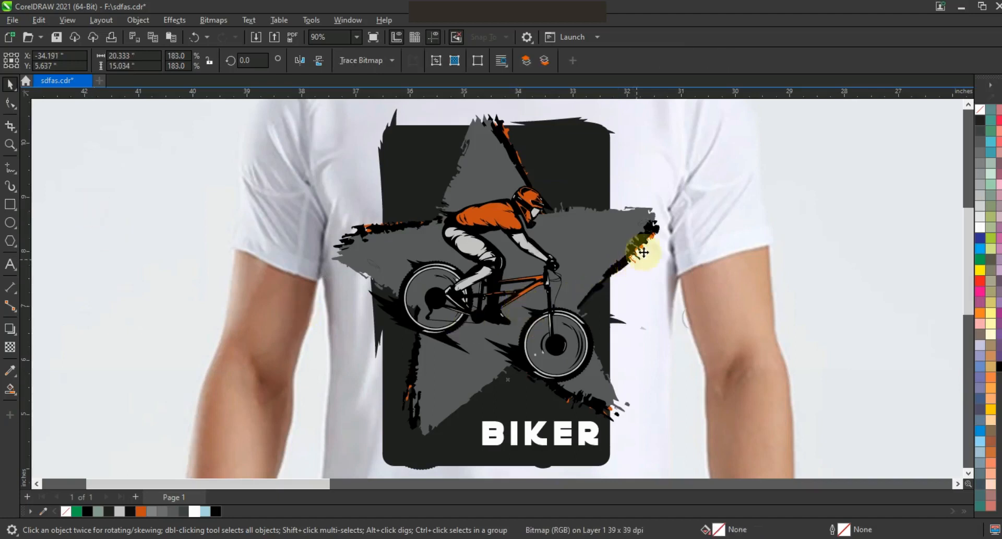
# Step: PowerClip the black and orange back stars inside the dark panel, leaving the grey star outside the clip
pyautogui.click(654, 239)
pyautogui.keyDown('shift'); pyautogui.click(657, 230); pyautogui.keyUp('shift')
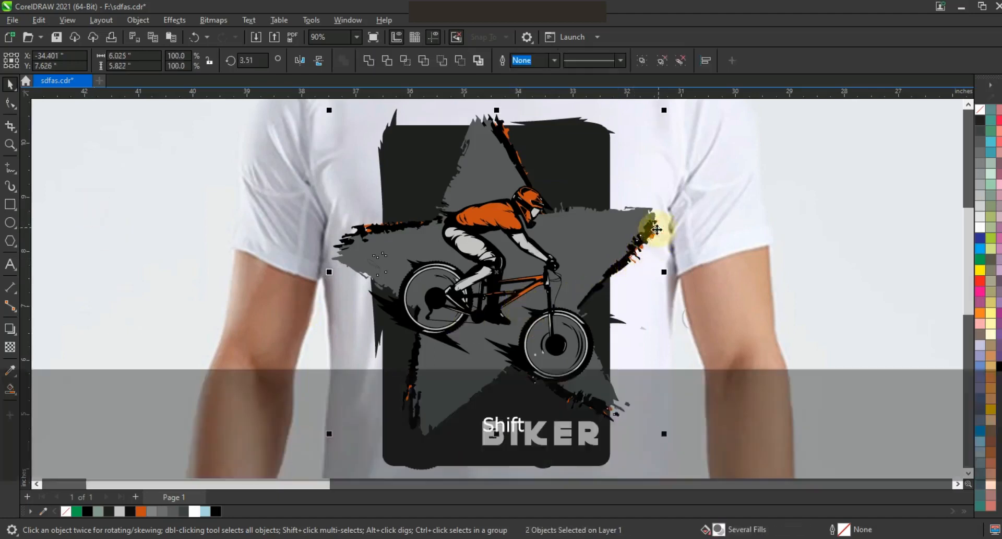
pyautogui.rightClick(656, 229)
pyautogui.click(704, 351)
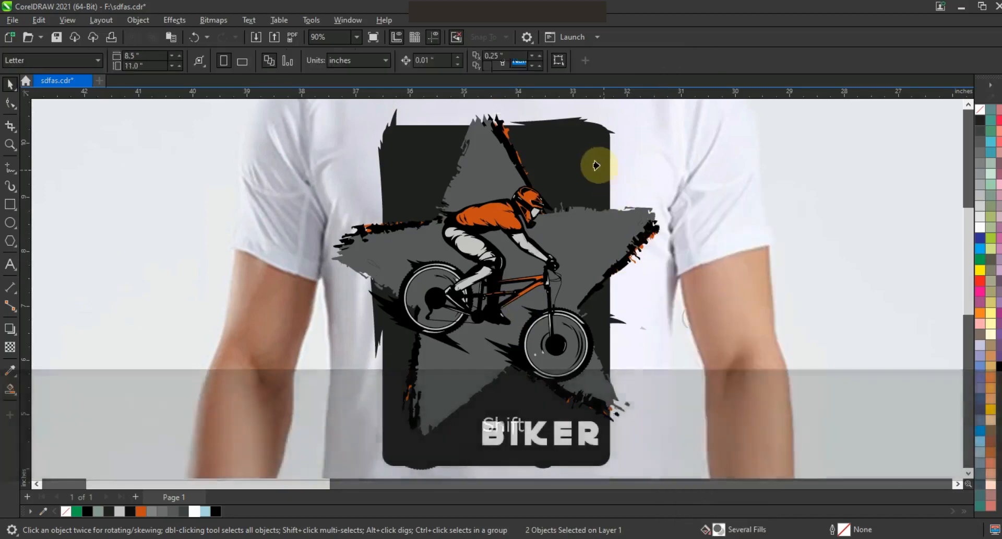
pyautogui.click(599, 165)
pyautogui.click(891, 234)
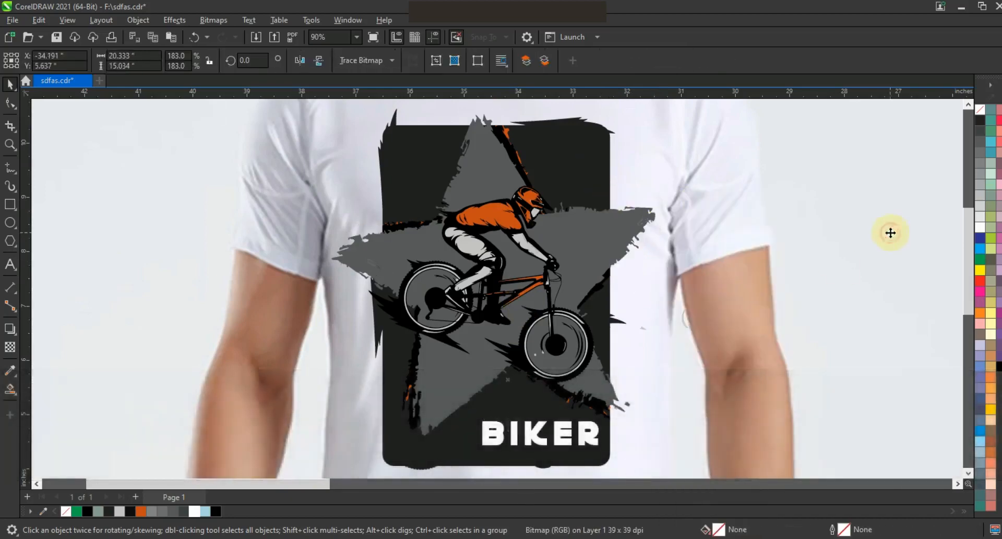
# Step: Examine the two T-shirt mockups side by side in a full-screen preview
pyautogui.press('Escape')
pyautogui.moveTo(404, 228); pyautogui.dragTo(719, 330)
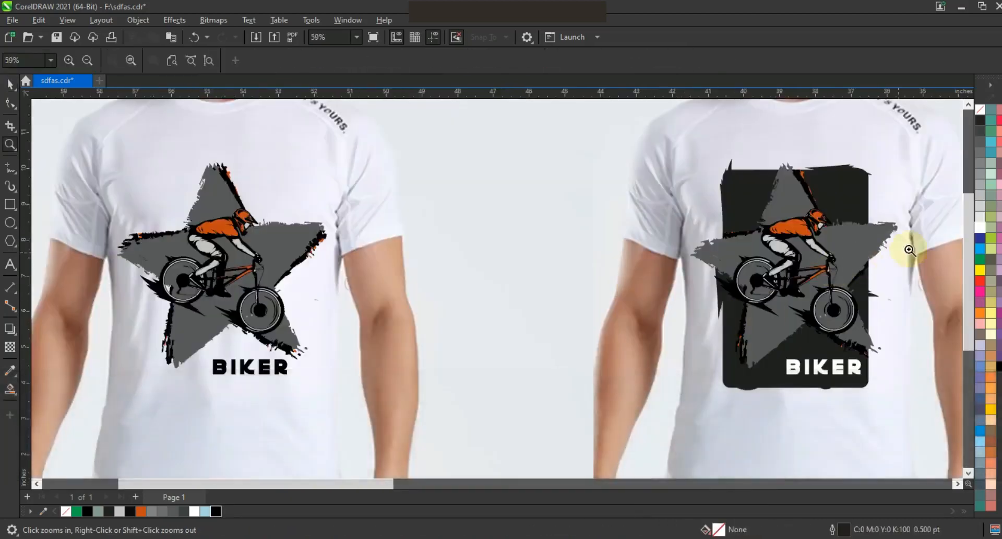
pyautogui.press('F9')
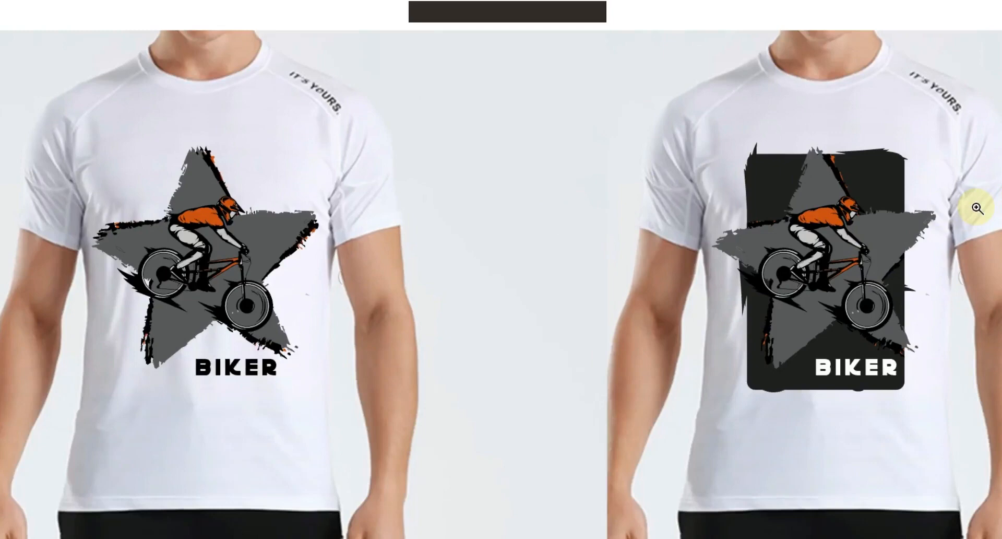